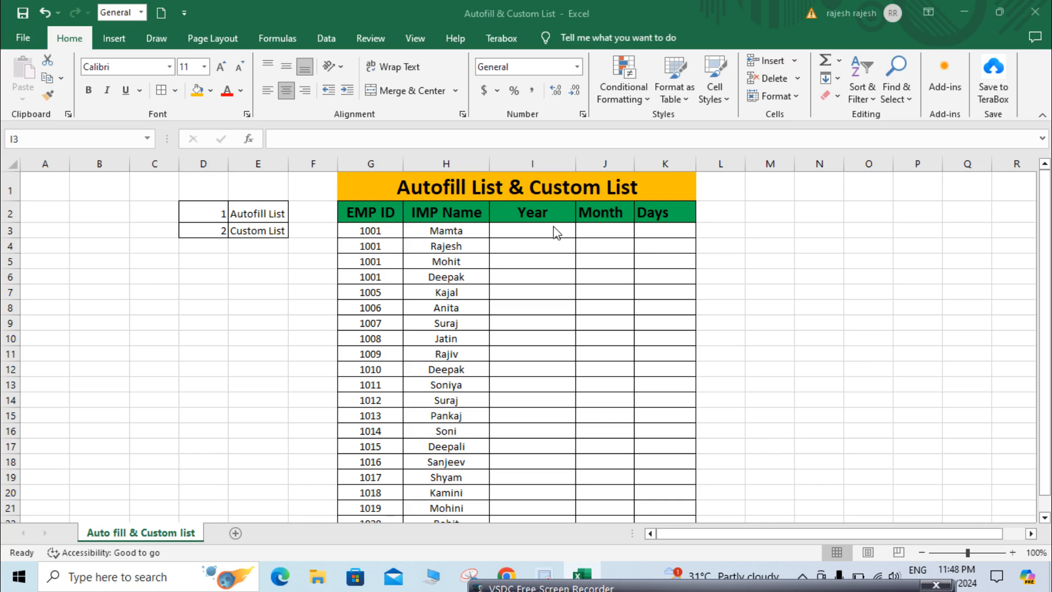
# Enter 2010 and 2011 in the first two cells of the Year column, I3 and I4.
pyautogui.click(535, 239)
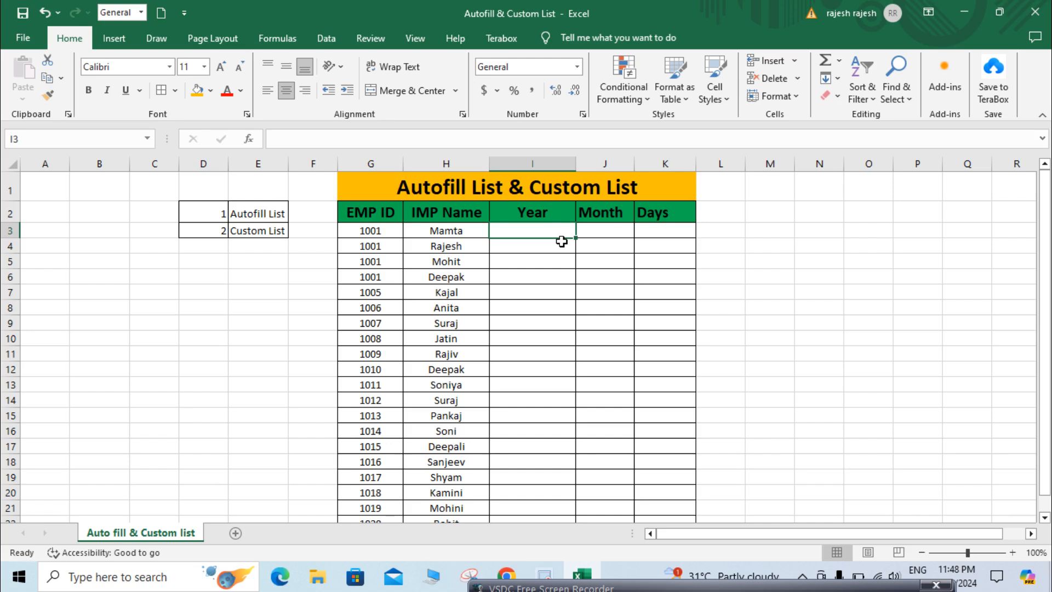
pyautogui.write('2010')
pyautogui.press('Return')
pyautogui.write('201')
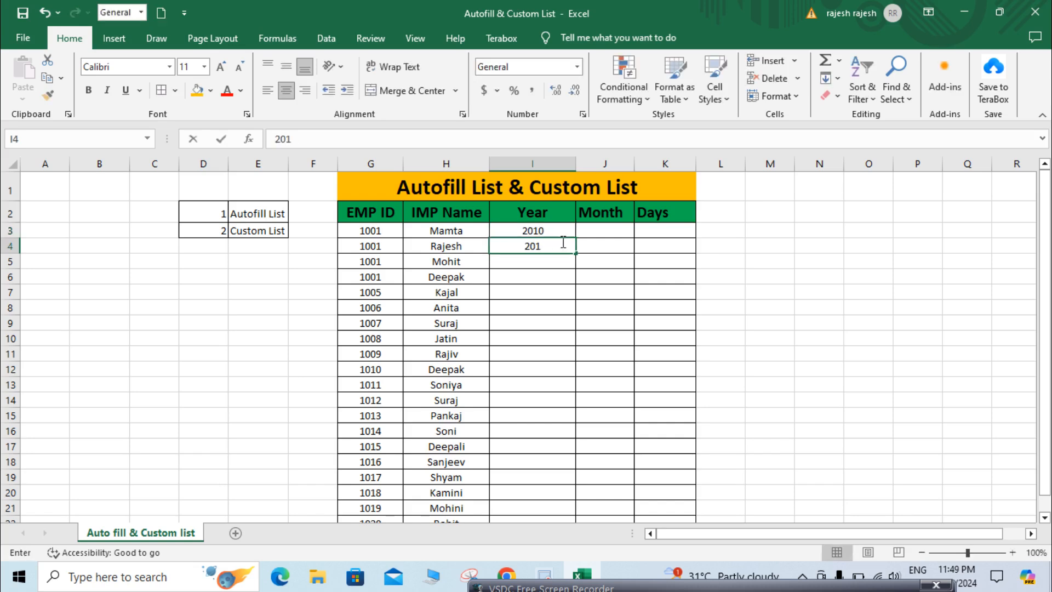
pyautogui.write('1')
pyautogui.press('Return')
# Autofill the year series from I3:I4 down the Year column to row 22.
pyautogui.moveTo(549, 233); pyautogui.dragTo(549, 232)
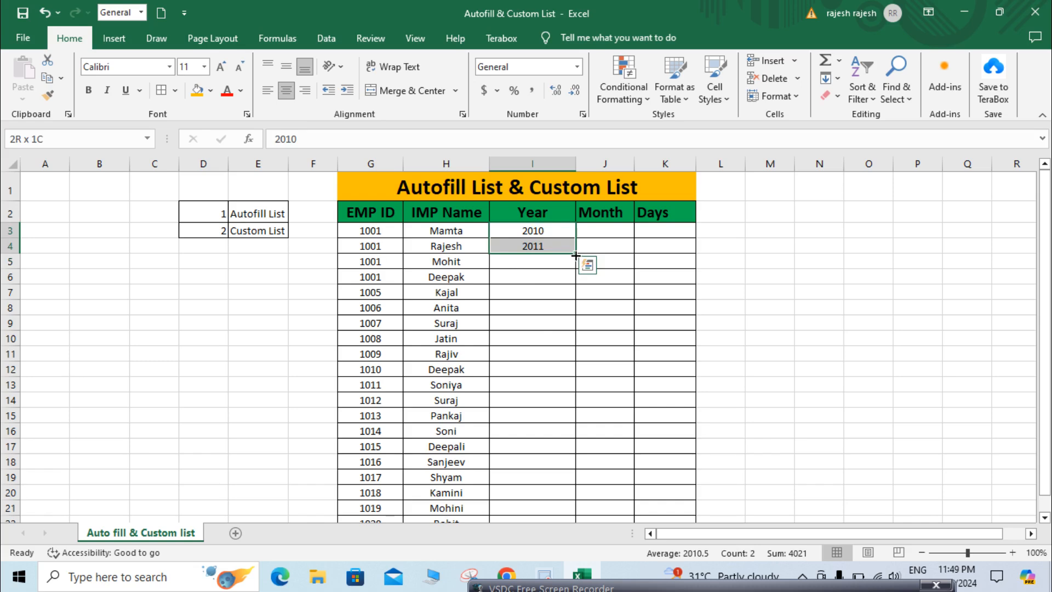
pyautogui.moveTo(576, 255); pyautogui.dragTo(563, 496)
pyautogui.click(557, 463)
pyautogui.scroll(1, 557, 463)
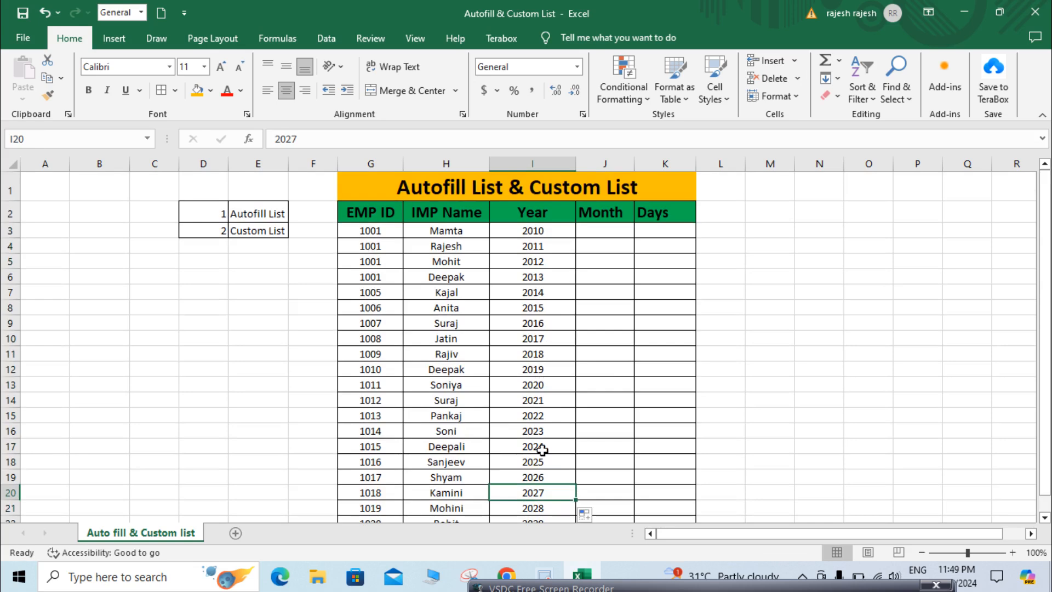
# Enter jan and feb in the first two cells of the Month column, J3 and J4.
pyautogui.click(613, 229)
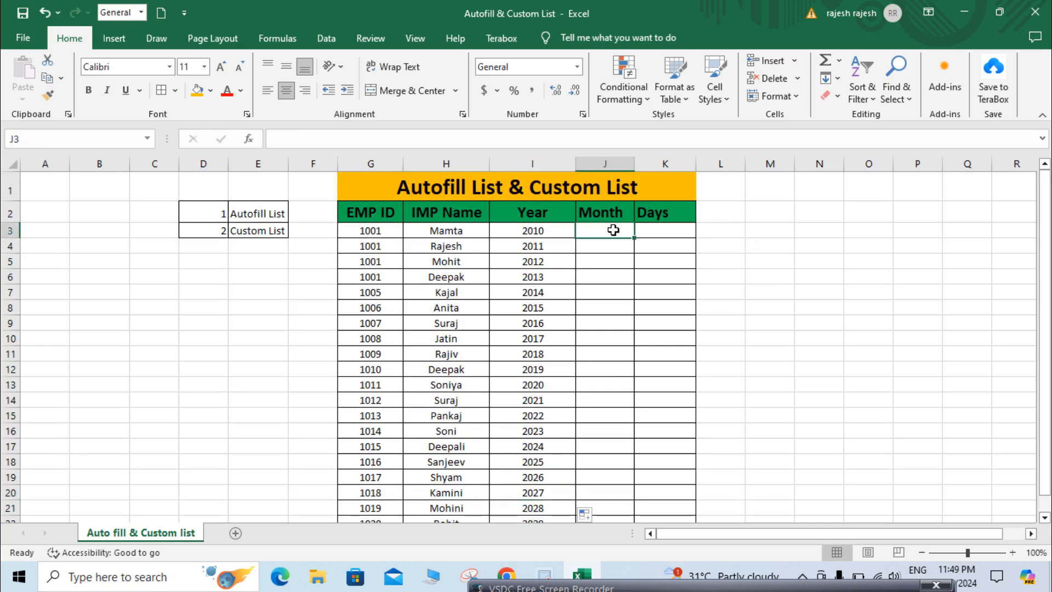
pyautogui.write('jan')
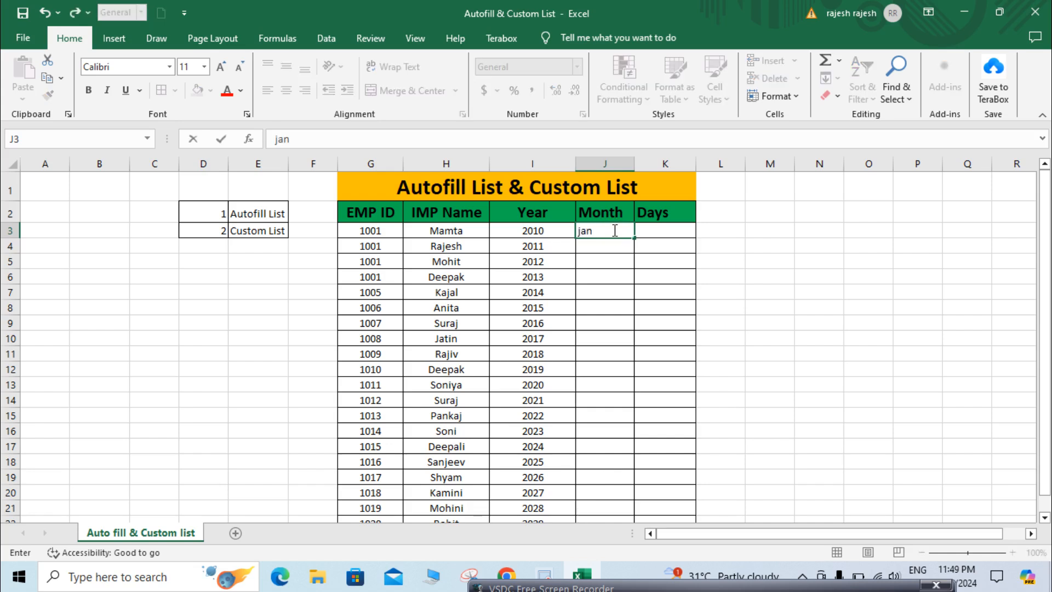
pyautogui.press('Return')
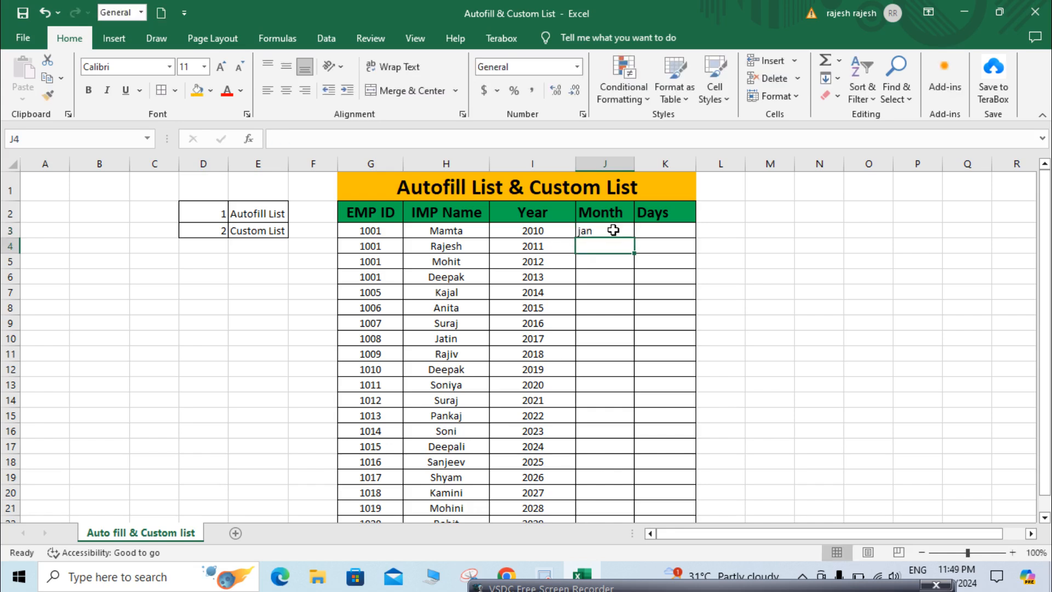
pyautogui.write('feb')
# Autofill the month series from J3:J4 down the Month column to row 23.
pyautogui.click(613, 230)
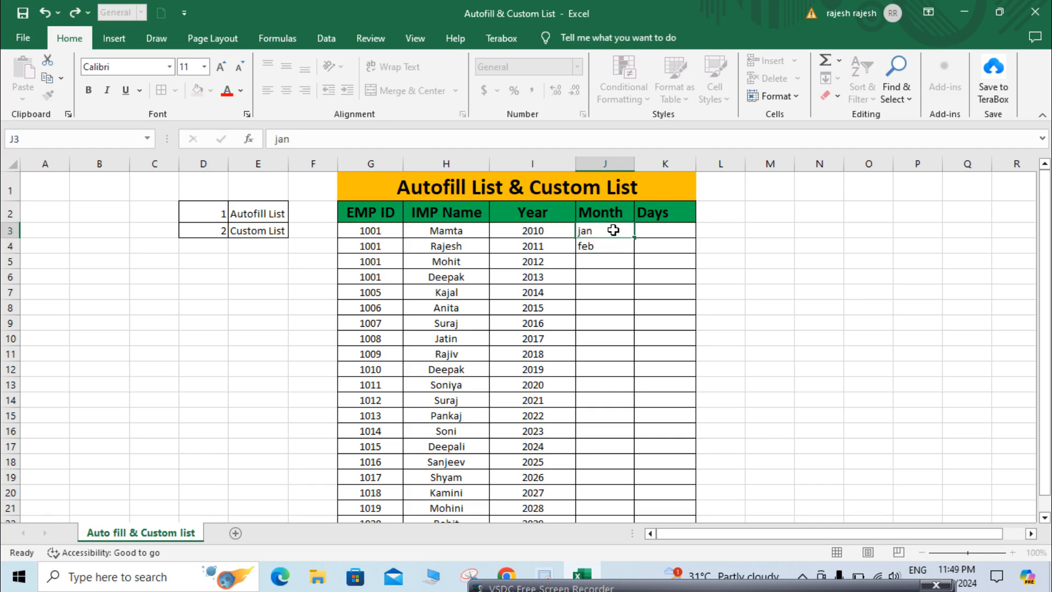
pyautogui.hotkey('shift', 'Down')
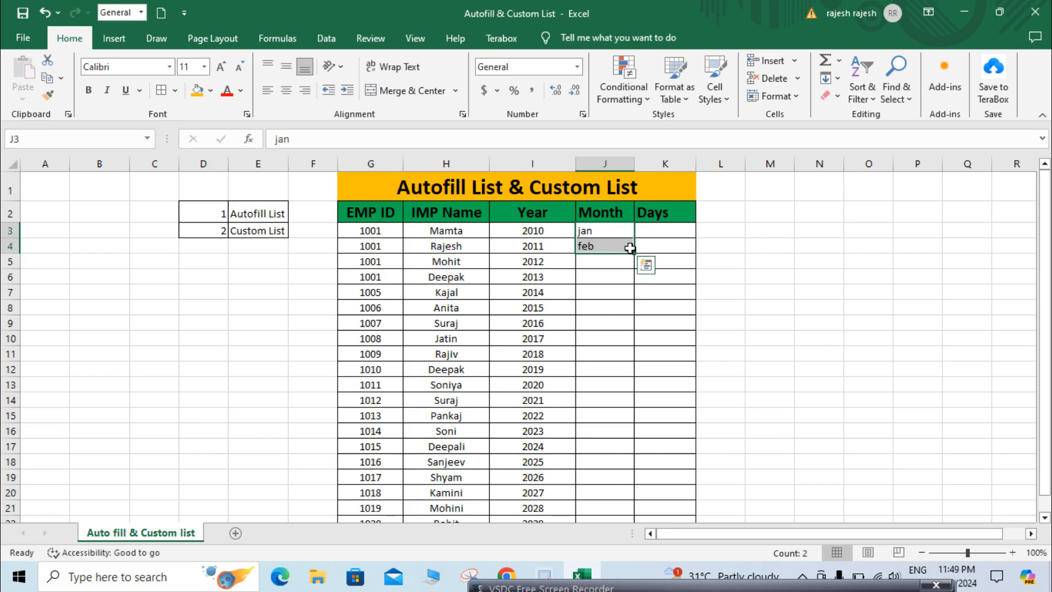
pyautogui.moveTo(635, 254); pyautogui.dragTo(642, 574)
pyautogui.click(612, 408)
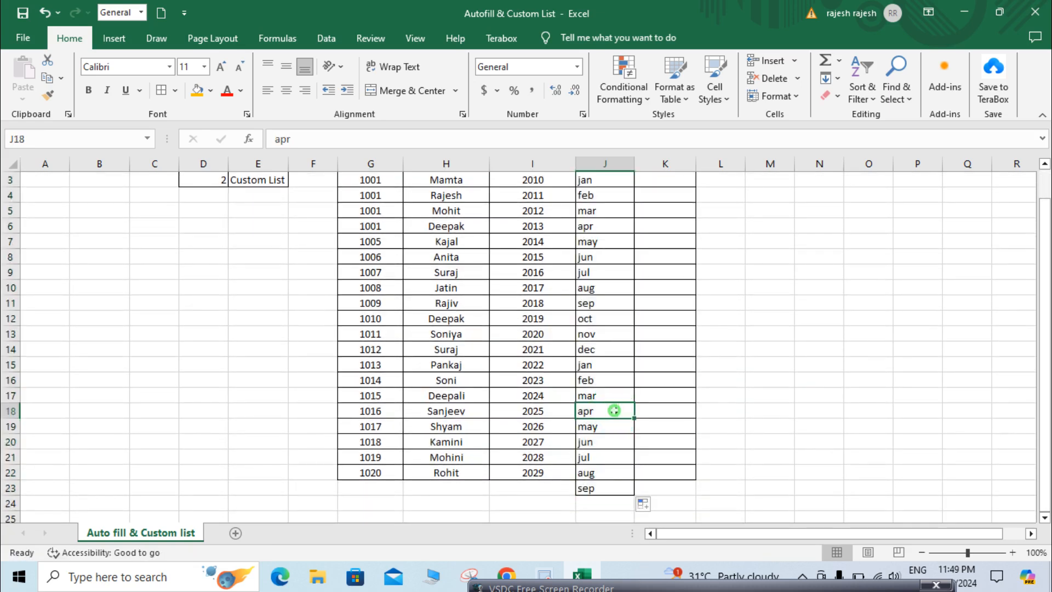
pyautogui.scroll(1, 614, 409)
pyautogui.click(603, 244)
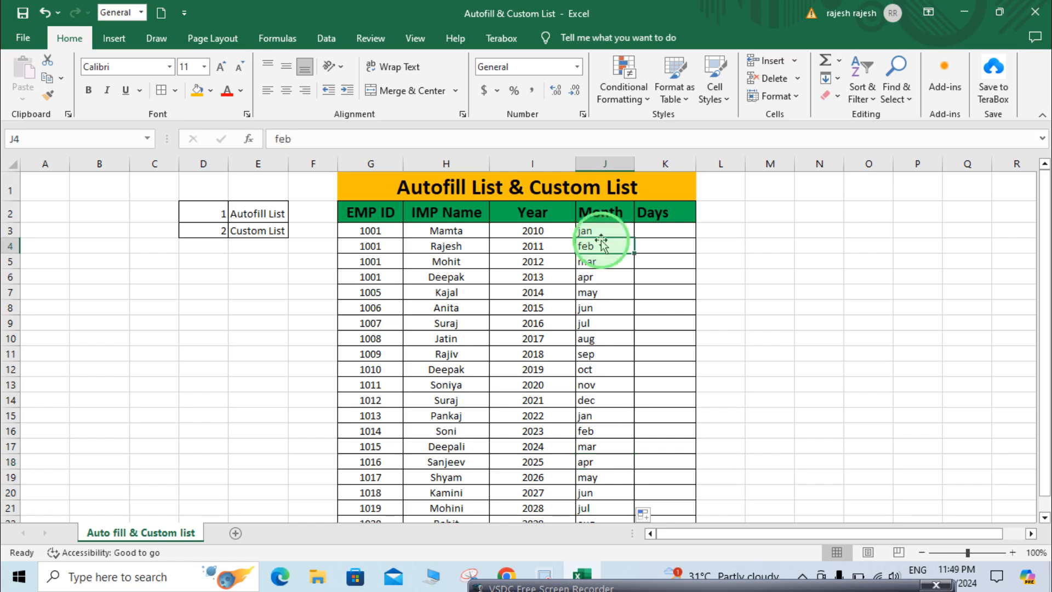
pyautogui.click(605, 231)
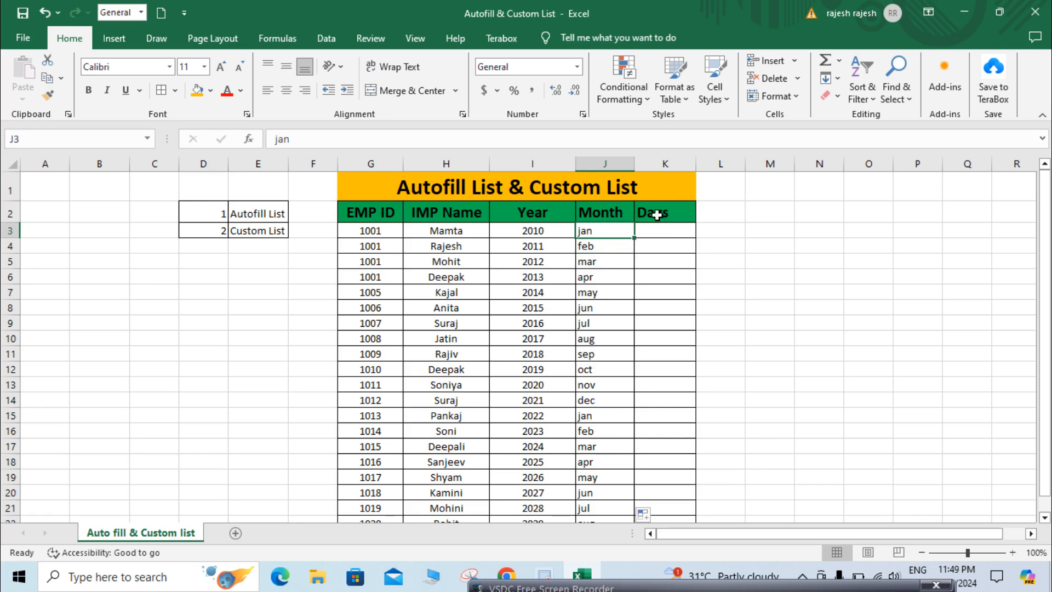
# Enter Sunday and Monday in the first two cells of the Days column, K3 and K4.
pyautogui.click(664, 232)
pyautogui.write('sunday')
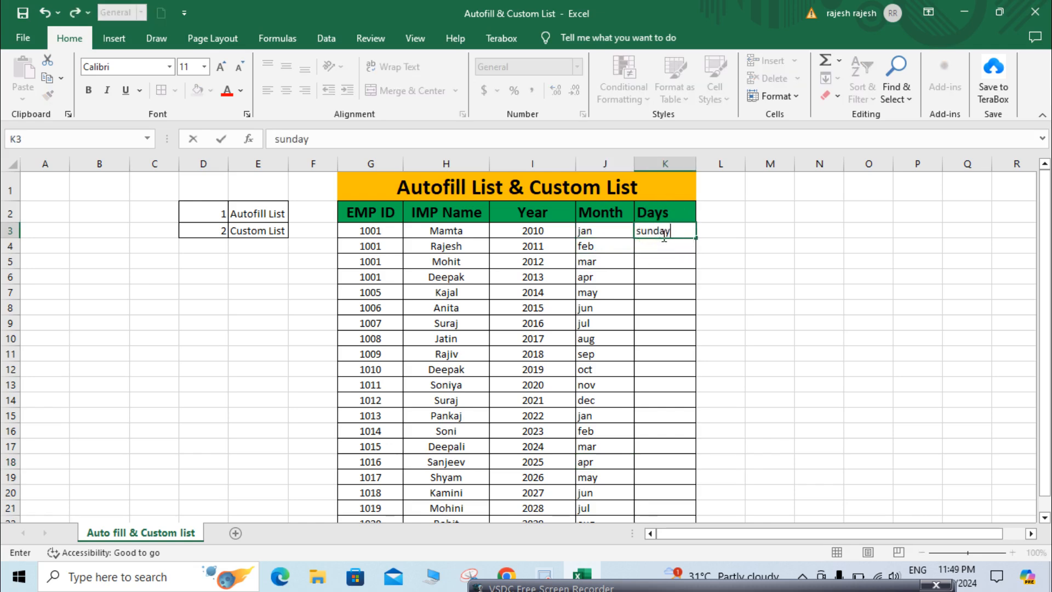
pyautogui.press('Return')
pyautogui.write('min')
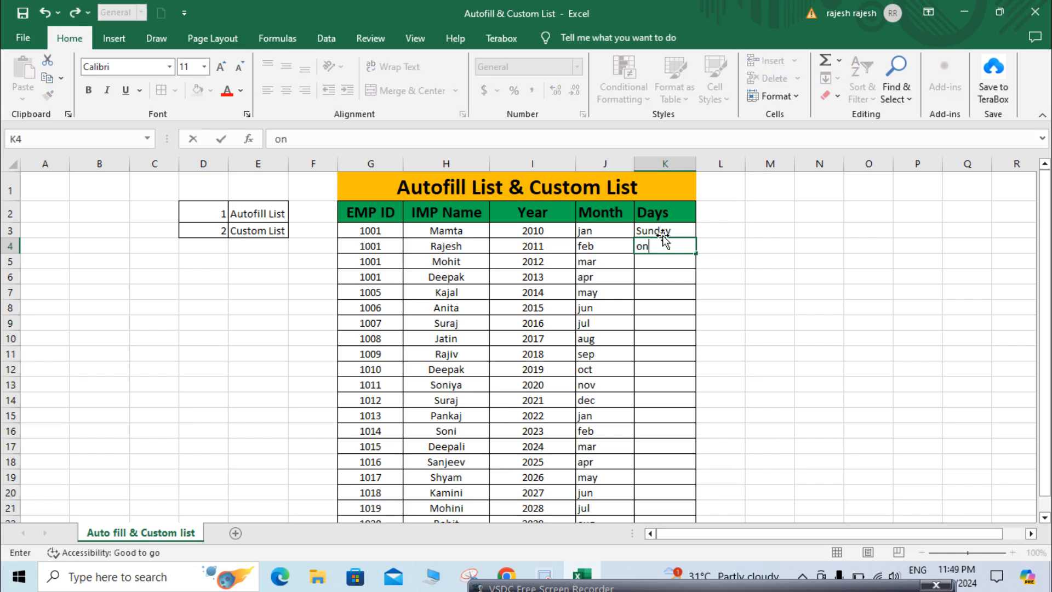
pyautogui.press('BackSpace')
pyautogui.press('BackSpace')
pyautogui.write('onday')
pyautogui.press('Return')
# Autofill the weekday series from K3:K4 down the Days column to the end of the table.
pyautogui.moveTo(663, 235); pyautogui.dragTo(663, 248)
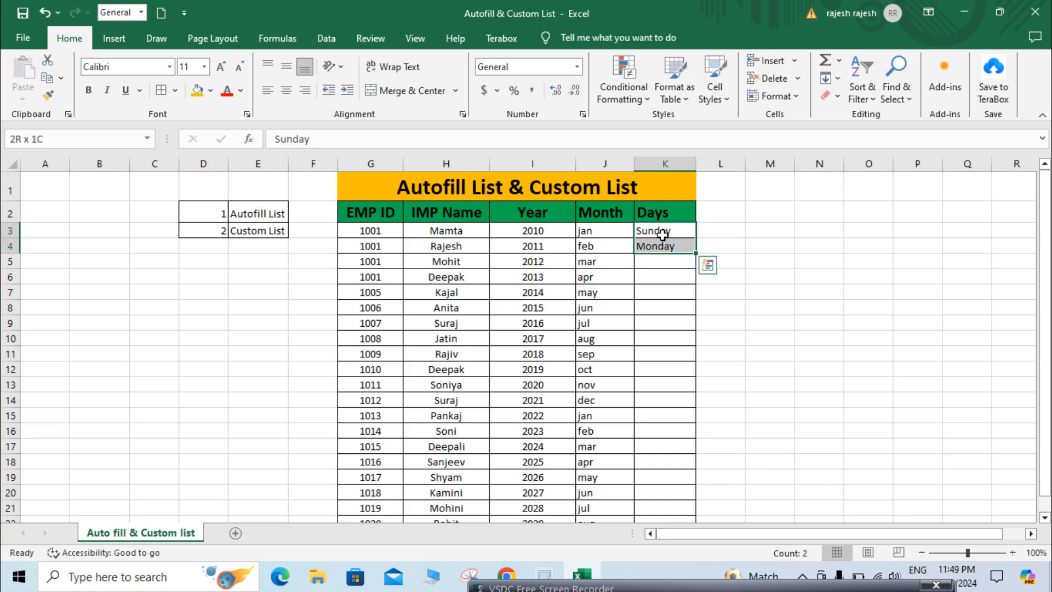
pyautogui.doubleClick(695, 252)
pyautogui.click(650, 365)
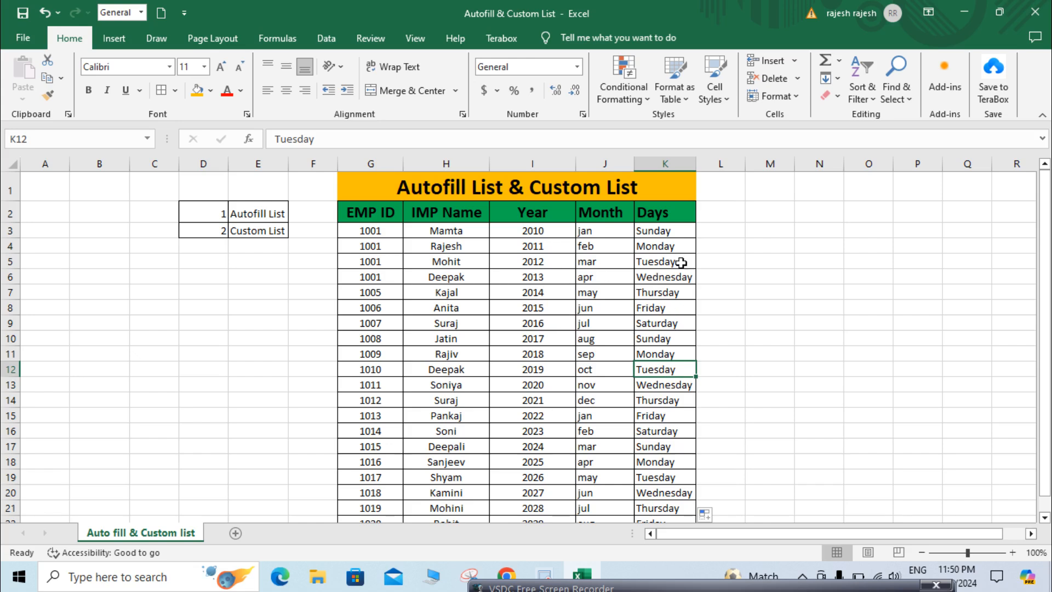
pyautogui.click(545, 236)
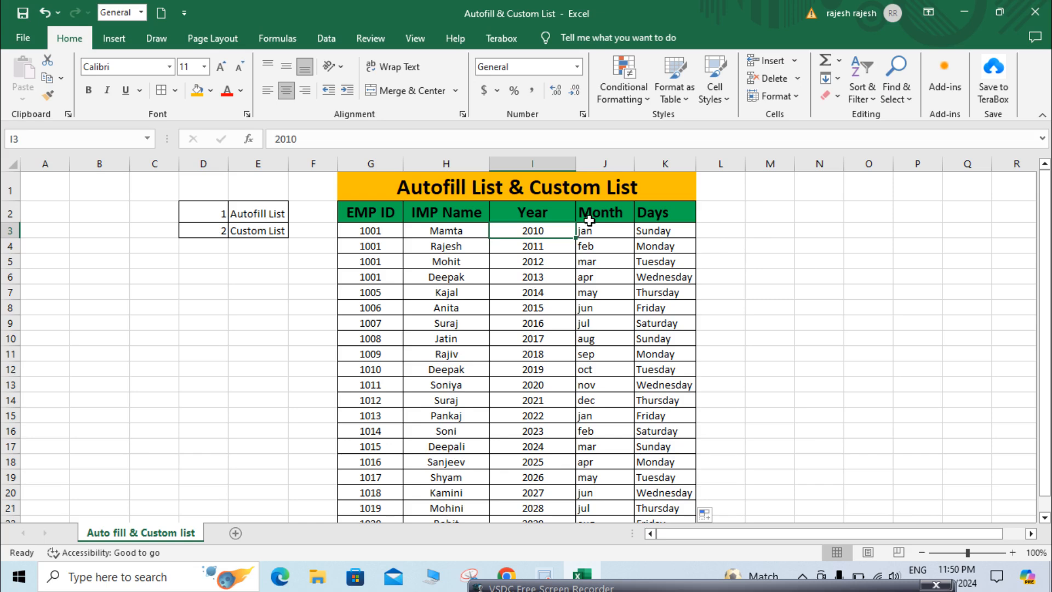
pyautogui.click(771, 232)
pyautogui.click(681, 235)
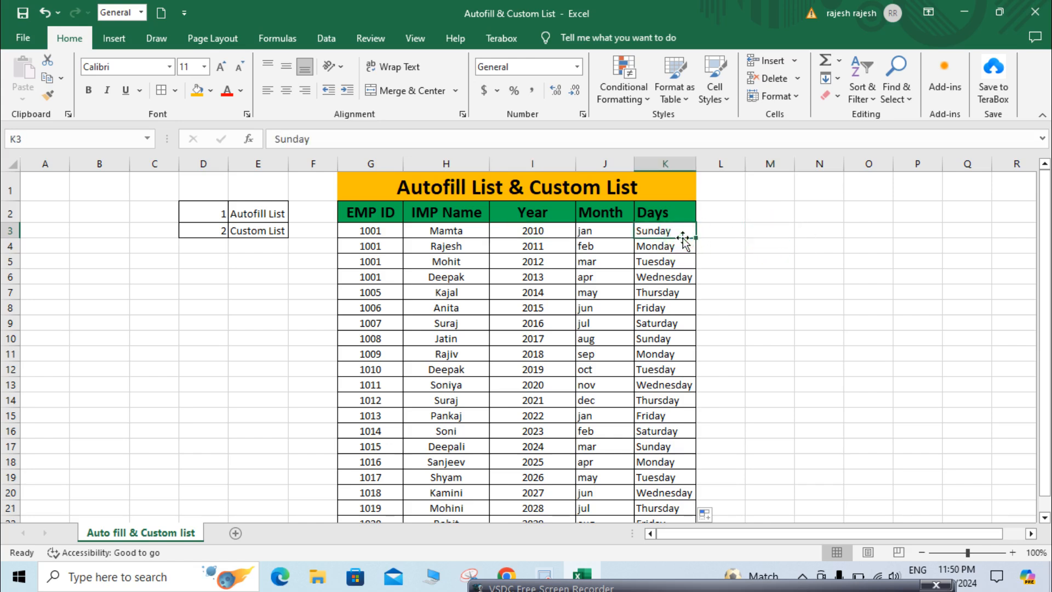
pyautogui.click(682, 248)
pyautogui.click(762, 233)
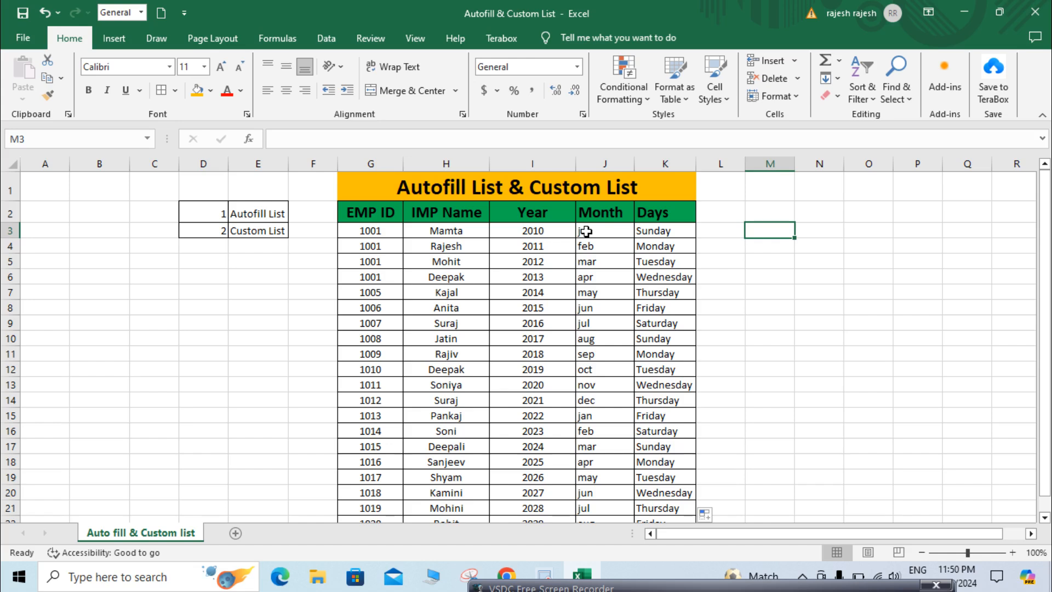
pyautogui.click(607, 273)
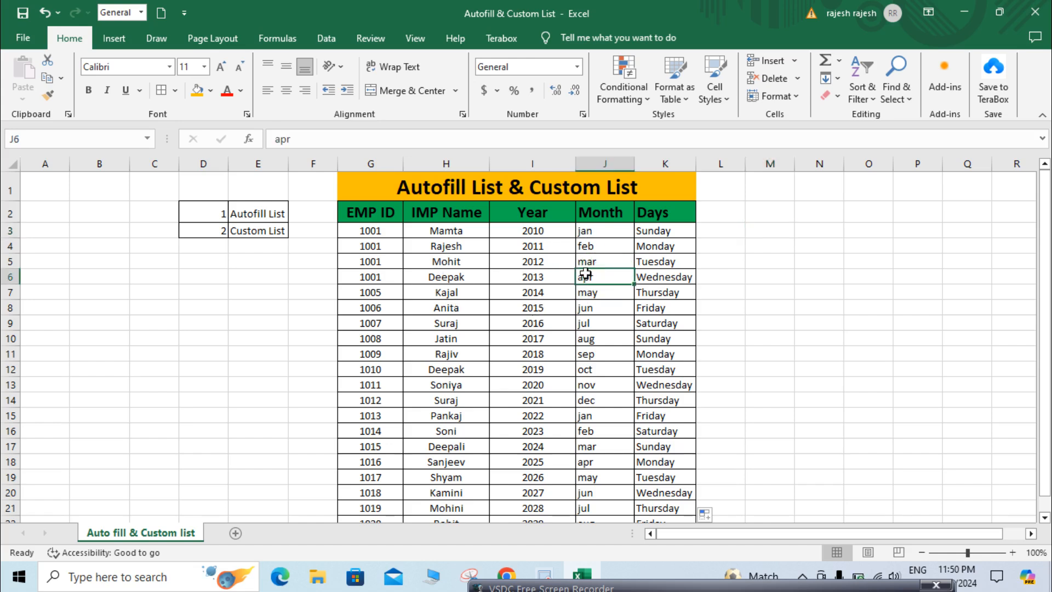
pyautogui.click(545, 230)
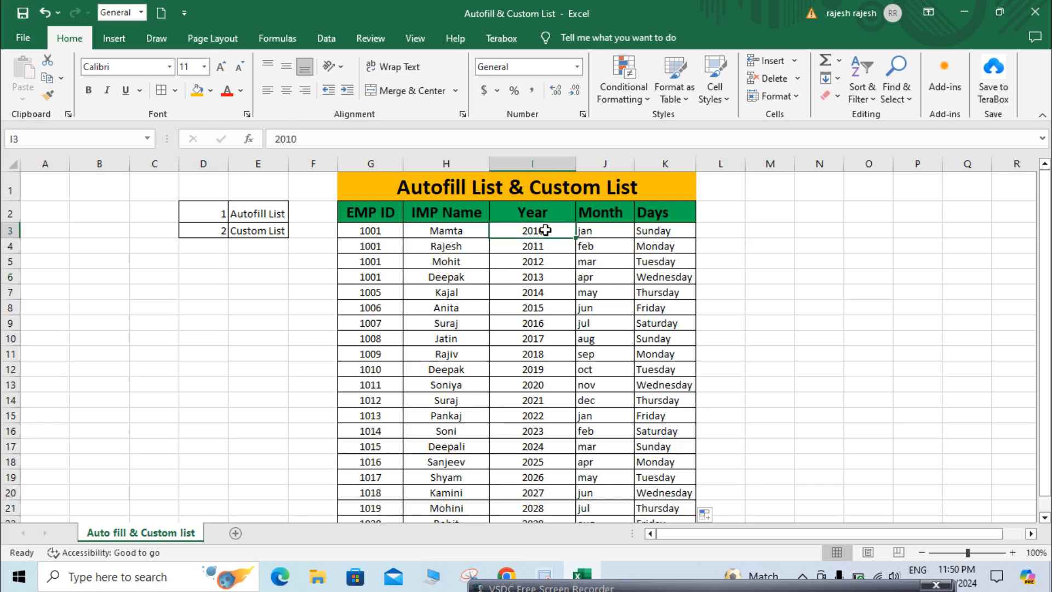
pyautogui.click(713, 232)
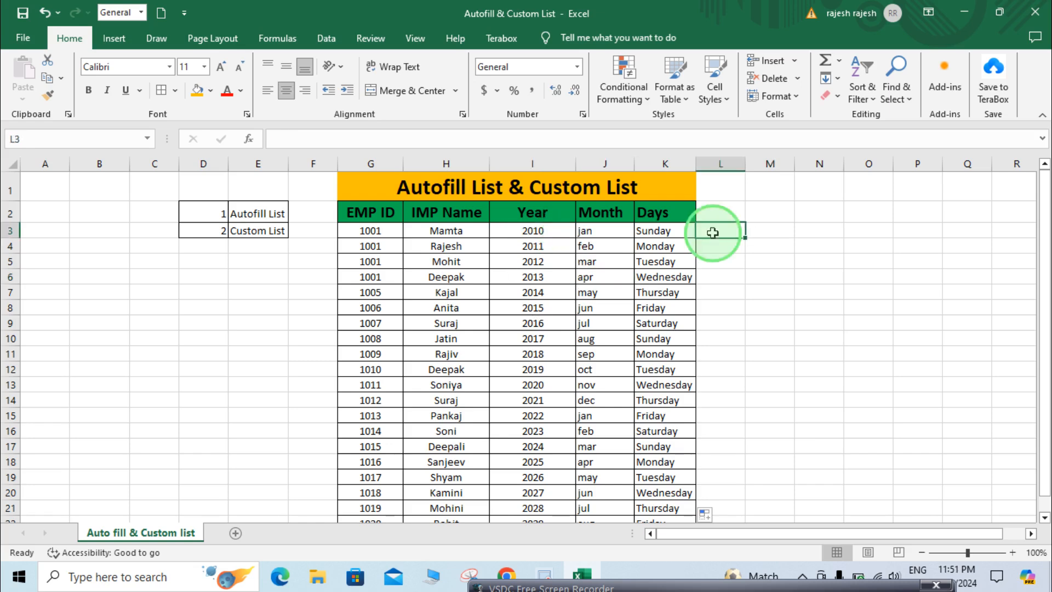
pyautogui.click(776, 235)
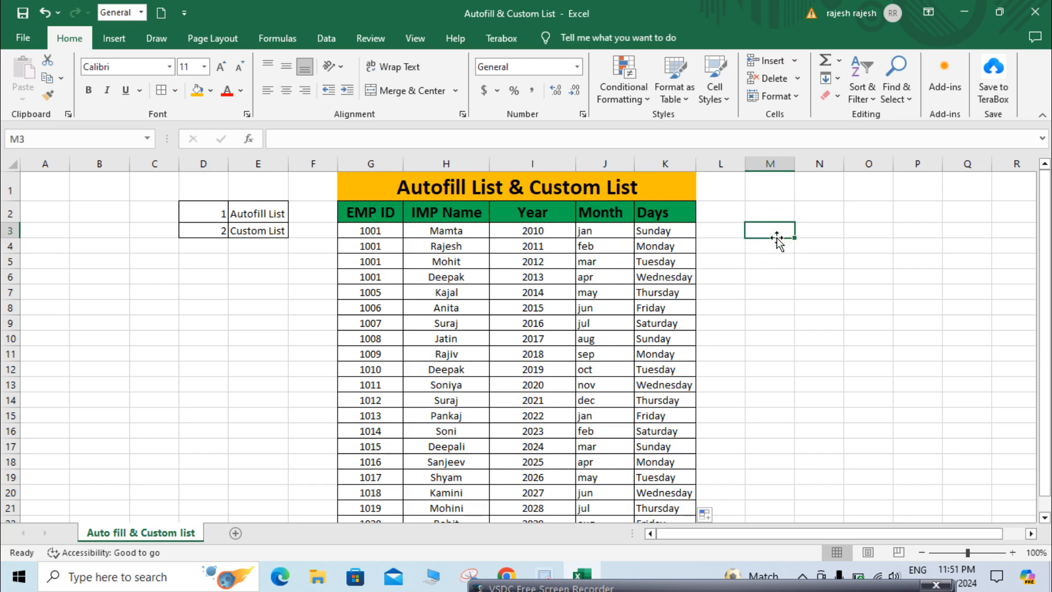
# Examine the existing custom lists through the advanced Excel options, and close the dialogs without making changes.
pyautogui.click(24, 41)
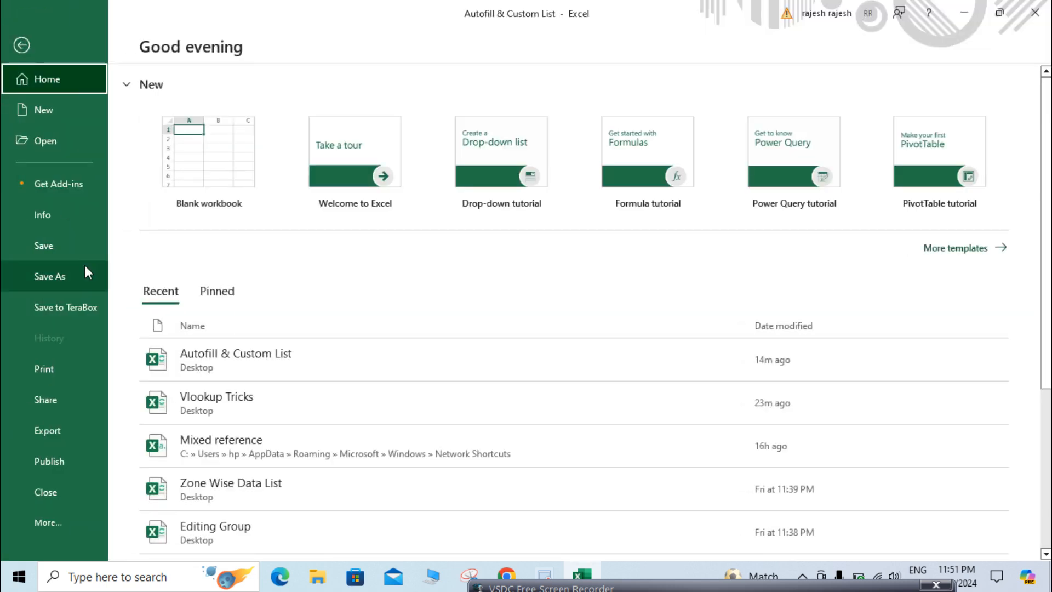
pyautogui.click(64, 523)
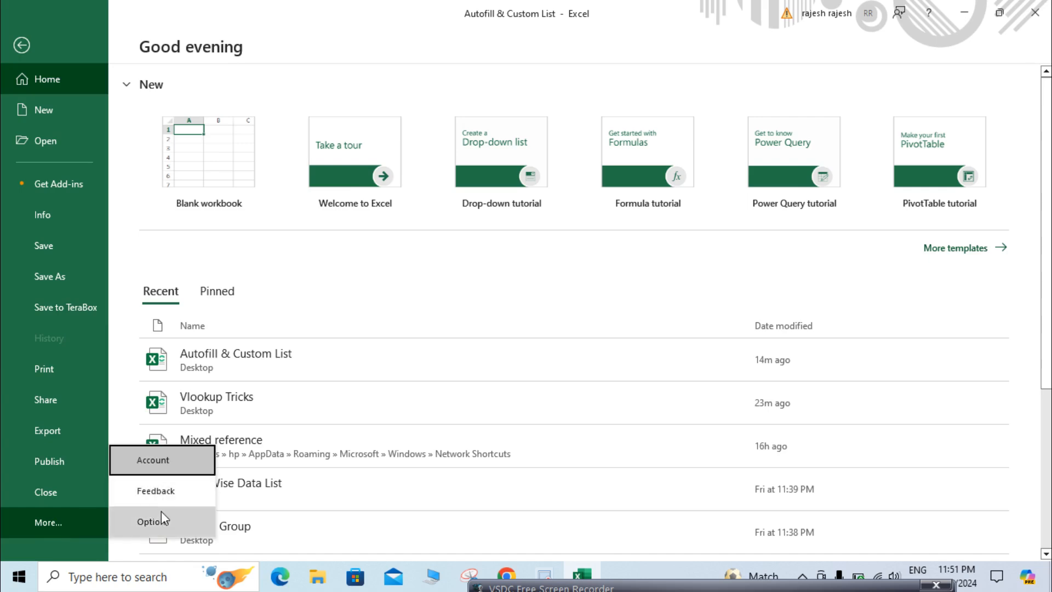
pyautogui.click(167, 521)
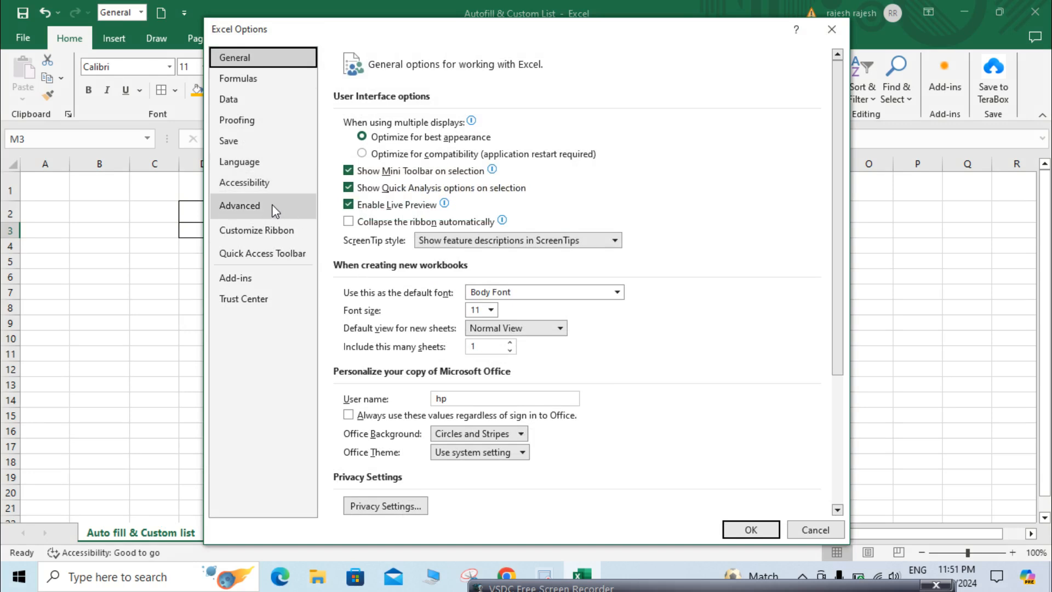
pyautogui.click(274, 211)
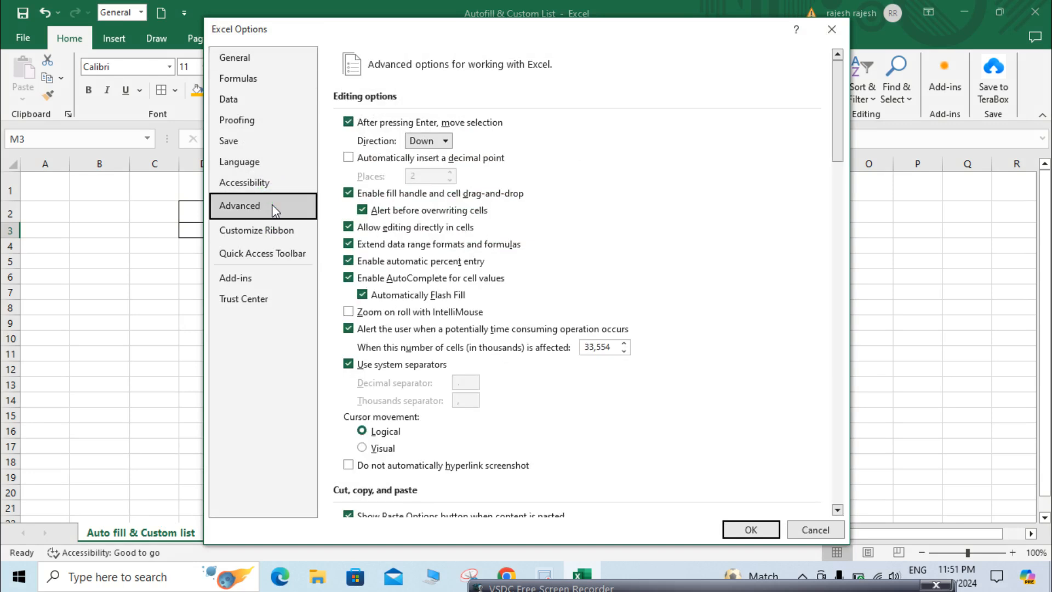
pyautogui.scroll(-20, 654, 388)
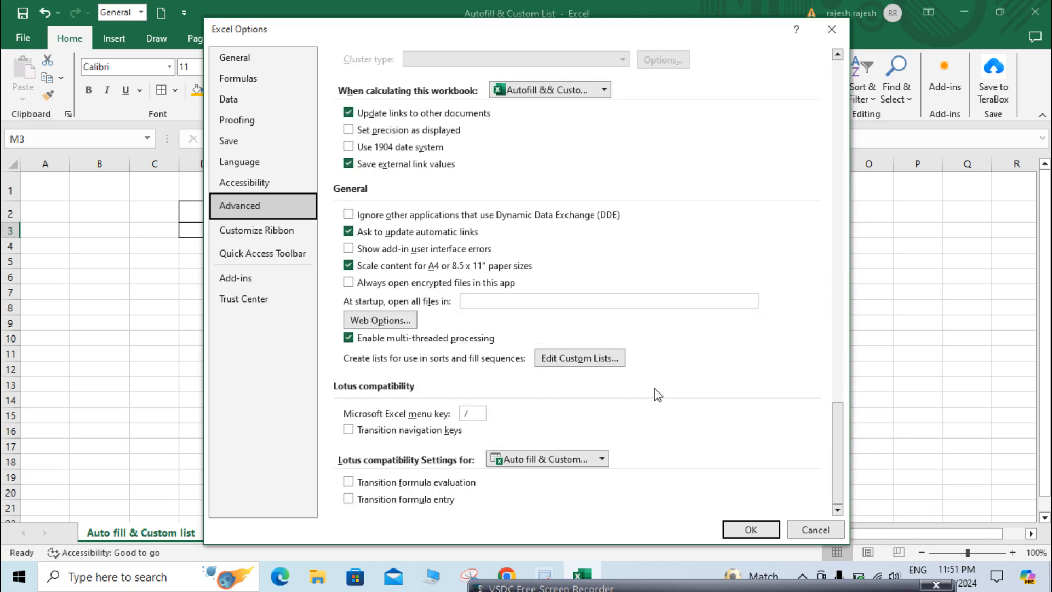
pyautogui.click(596, 366)
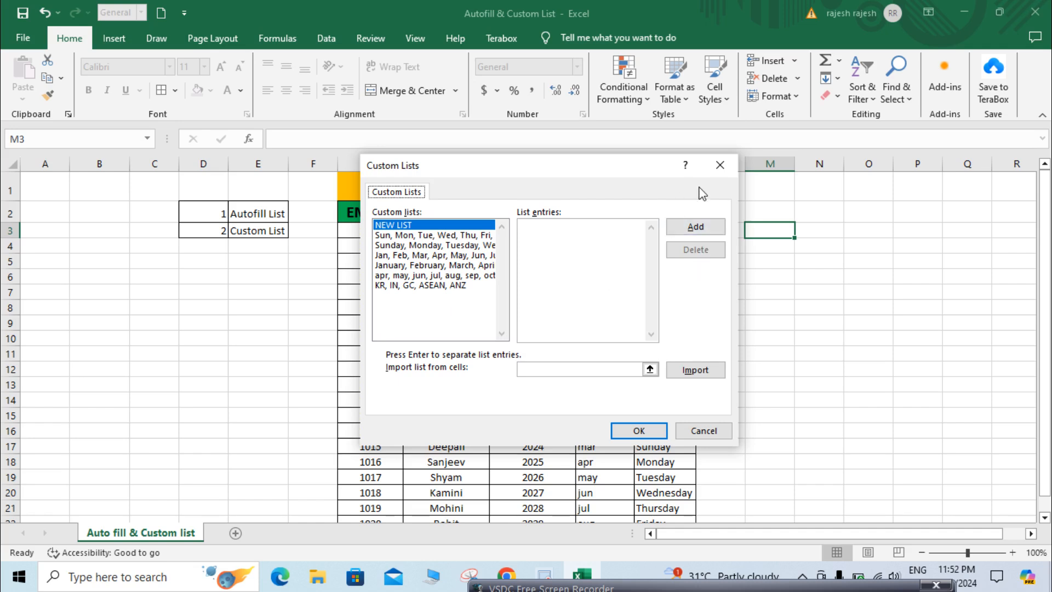
pyautogui.click(721, 164)
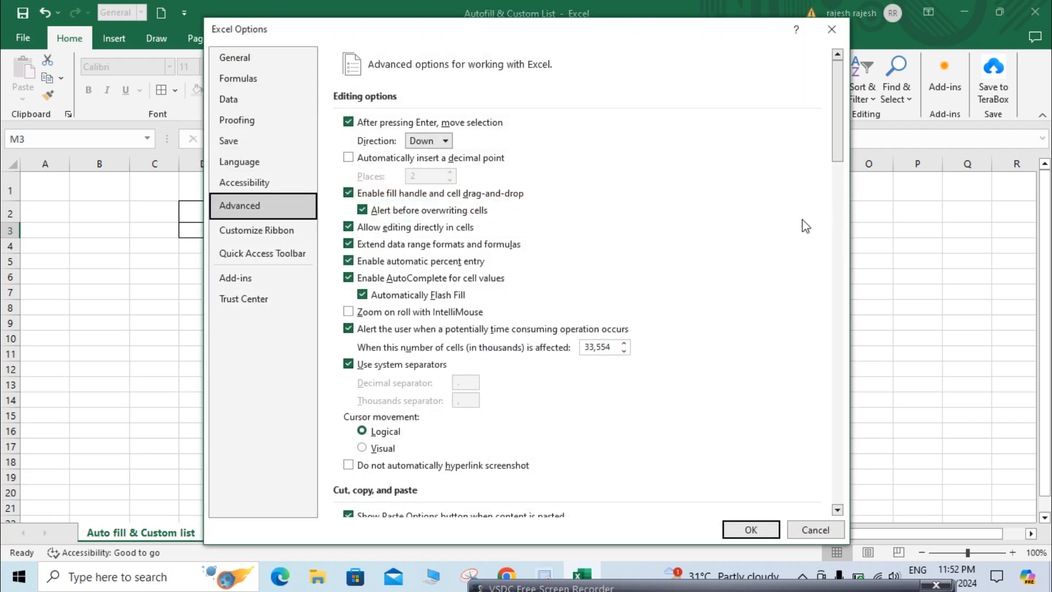
pyautogui.click(814, 529)
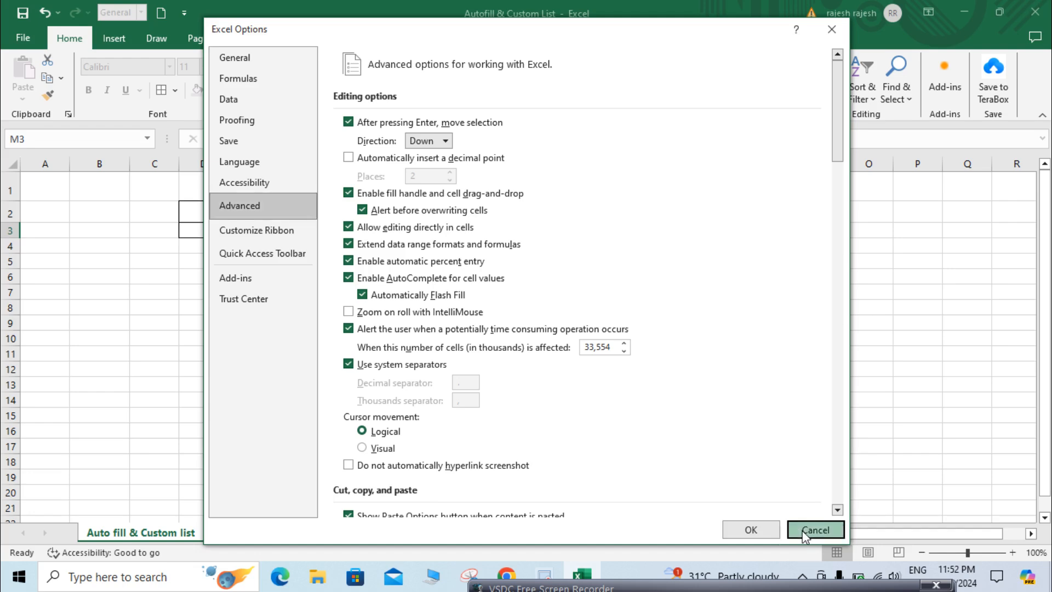
# Enter the first two employee names of the custom list in cells M3 and M4.
pyautogui.click(784, 231)
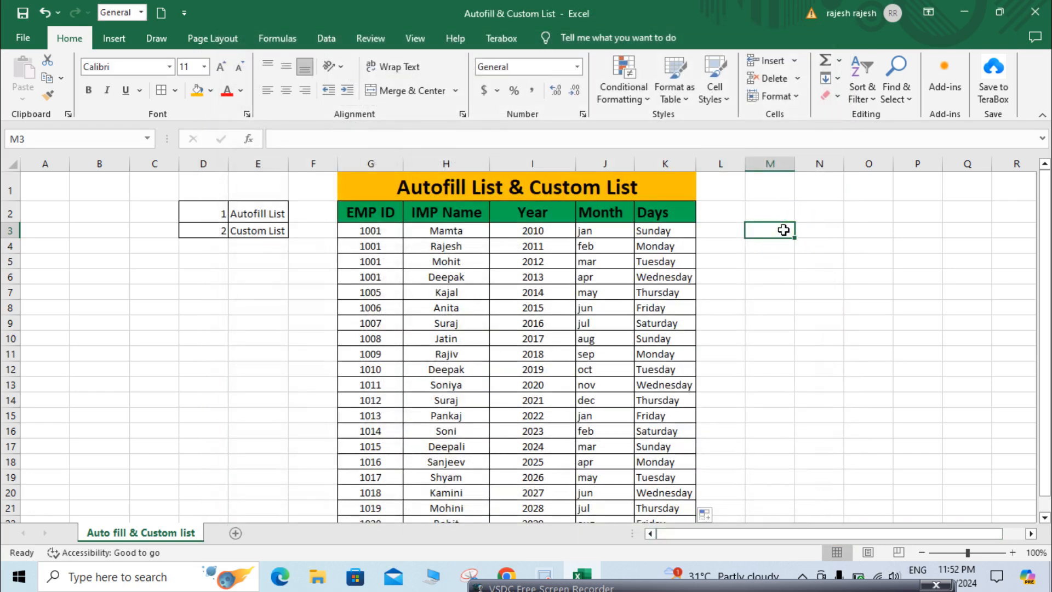
pyautogui.write('Deepak')
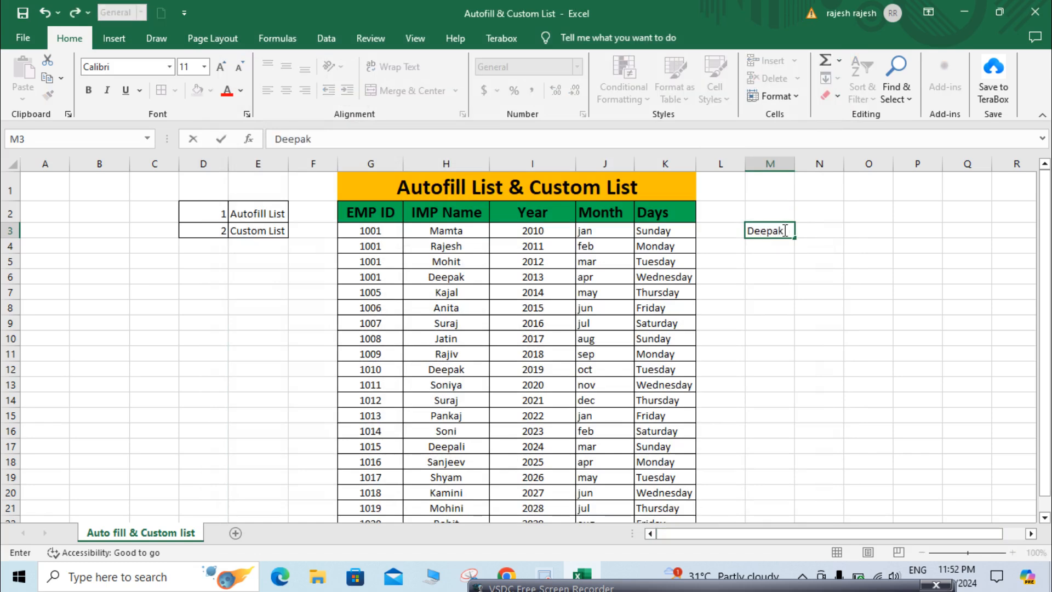
pyautogui.press('Return')
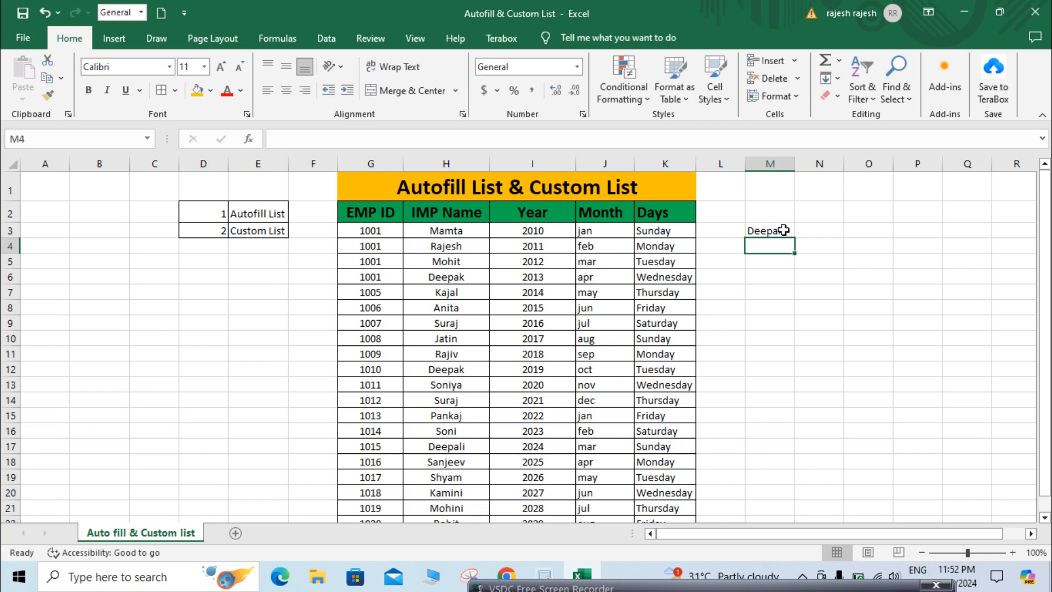
pyautogui.write('Sonye')
pyautogui.press('BackSpace')
pyautogui.press('BackSpace')
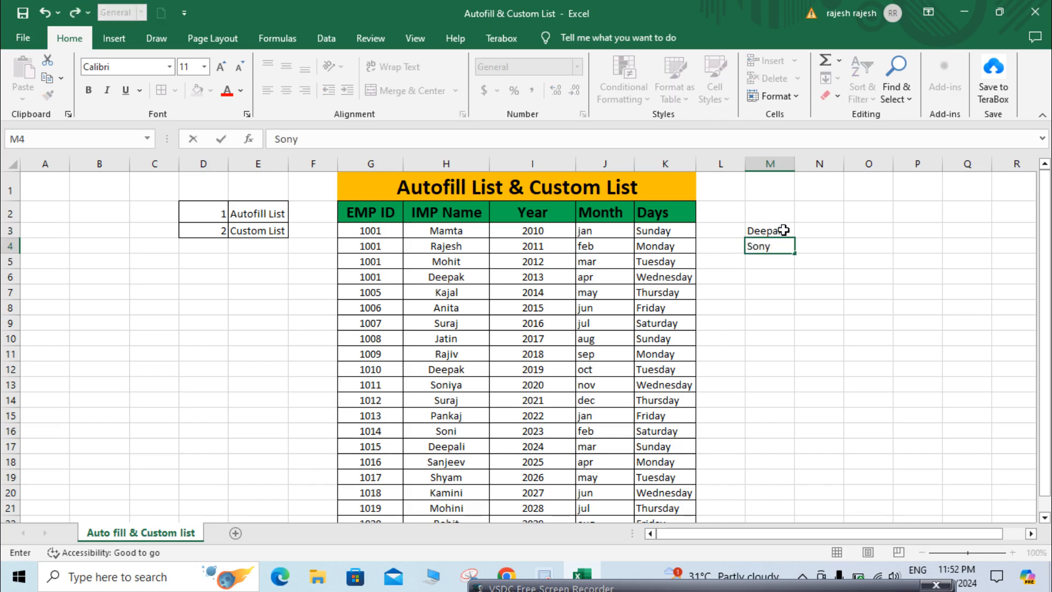
pyautogui.write('u')
pyautogui.press('Return')
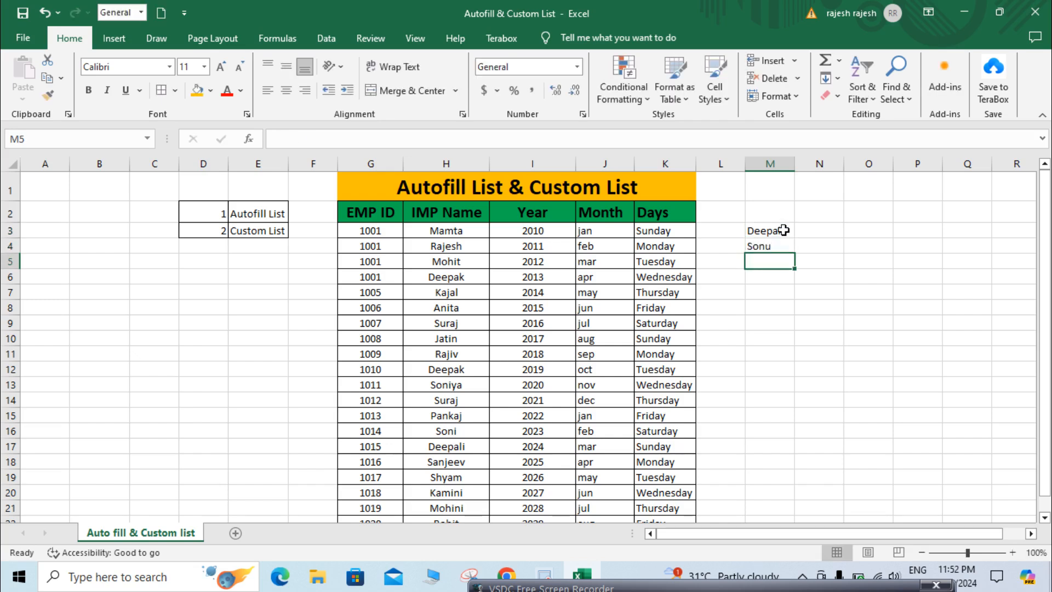
# Add the third and fourth employee names in cells M5 and M6, with the M5 name in capitals.
pyautogui.write('PAWAL')
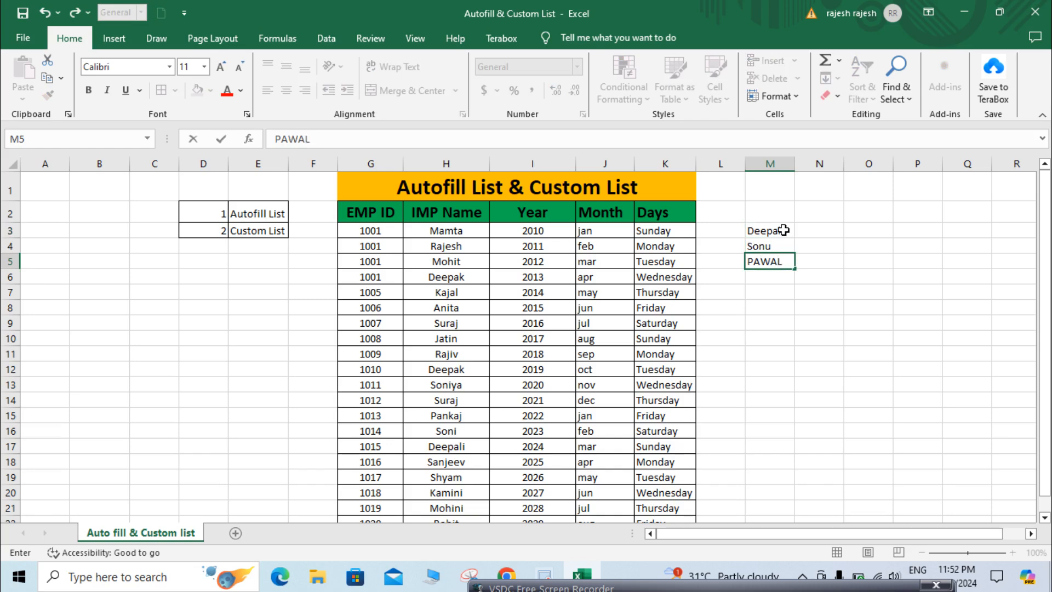
pyautogui.press('BackSpace')
pyautogui.press('BackSpace')
pyautogui.write('AN')
pyautogui.press('Return')
pyautogui.write('s')
pyautogui.press('BackSpace')
pyautogui.press('BackSpace')
pyautogui.write('R')
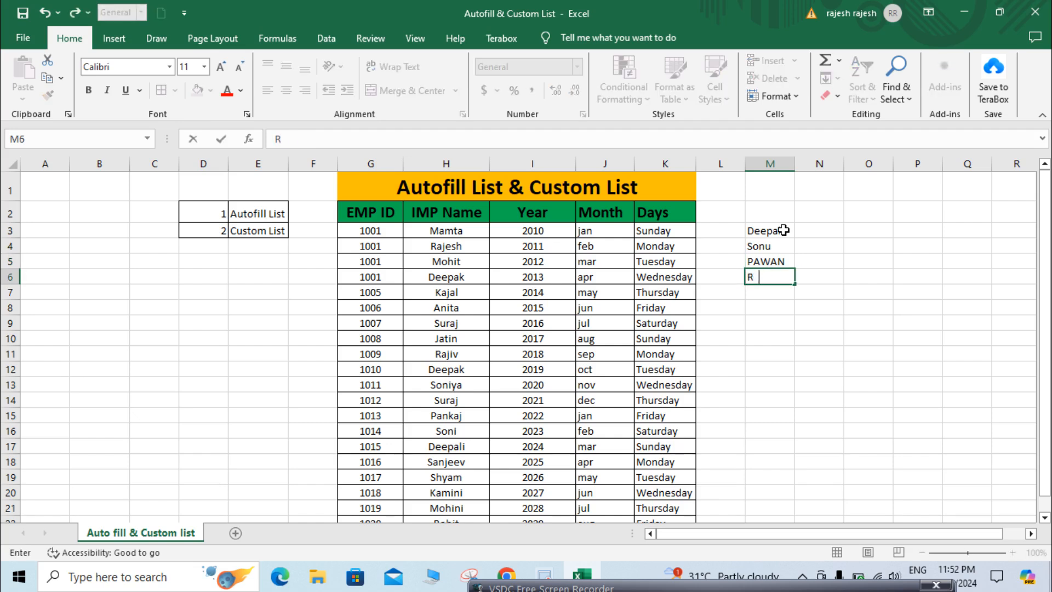
pyautogui.write('aju')
pyautogui.press('Return')
# Enter the fifth employee's name in cell M7, correcting its spelling and capitalisation.
pyautogui.write('AAR')
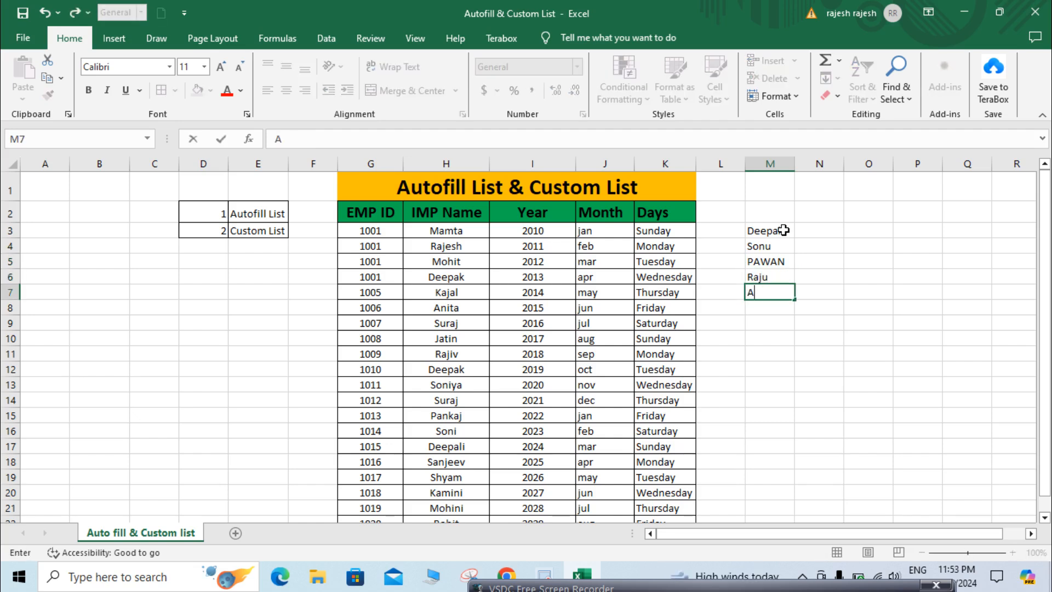
pyautogui.write('THI')
pyautogui.press('BackSpace')
pyautogui.press('BackSpace')
pyautogui.press('BackSpace')
pyautogui.press('BackSpace')
pyautogui.press('BackSpace')
pyautogui.write('artu')
pyautogui.press('BackSpace')
pyautogui.write('i')
pyautogui.press('Return')
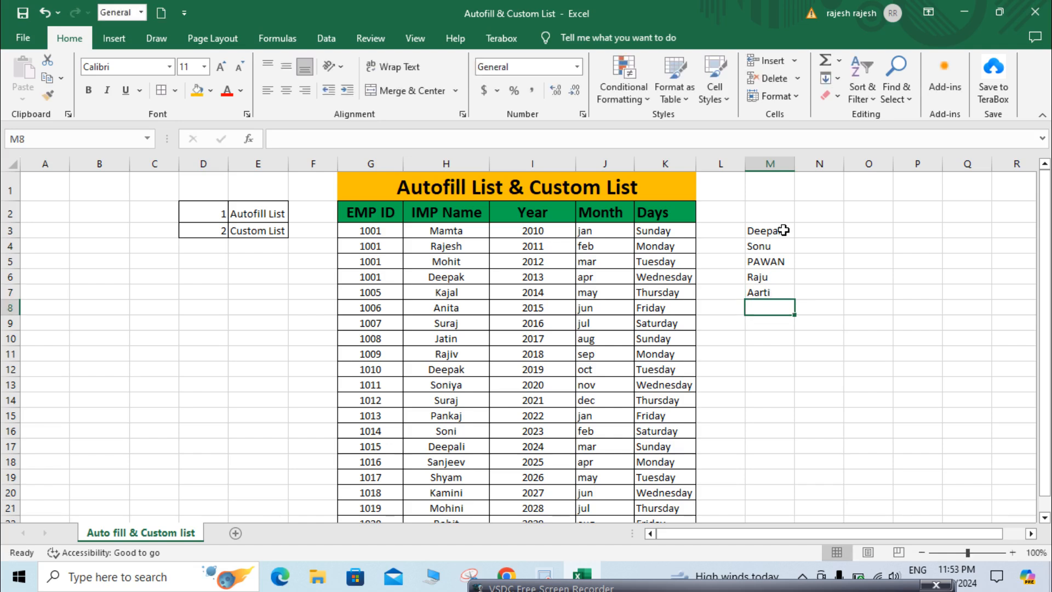
# Enter the sixth employee's name in cell M8 and correct its misspelling.
pyautogui.write('Mamat')
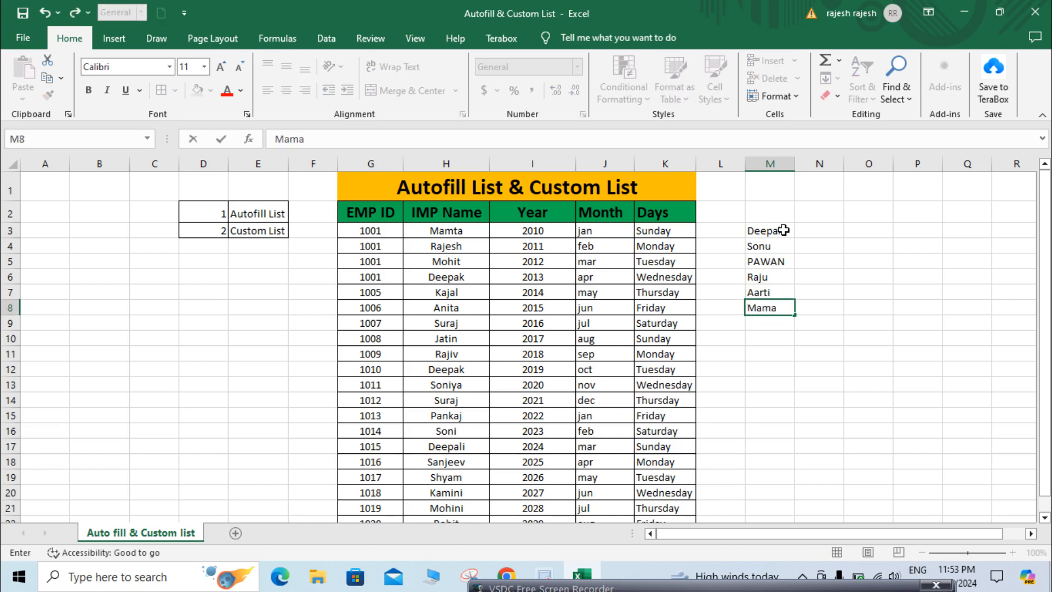
pyautogui.press('Return')
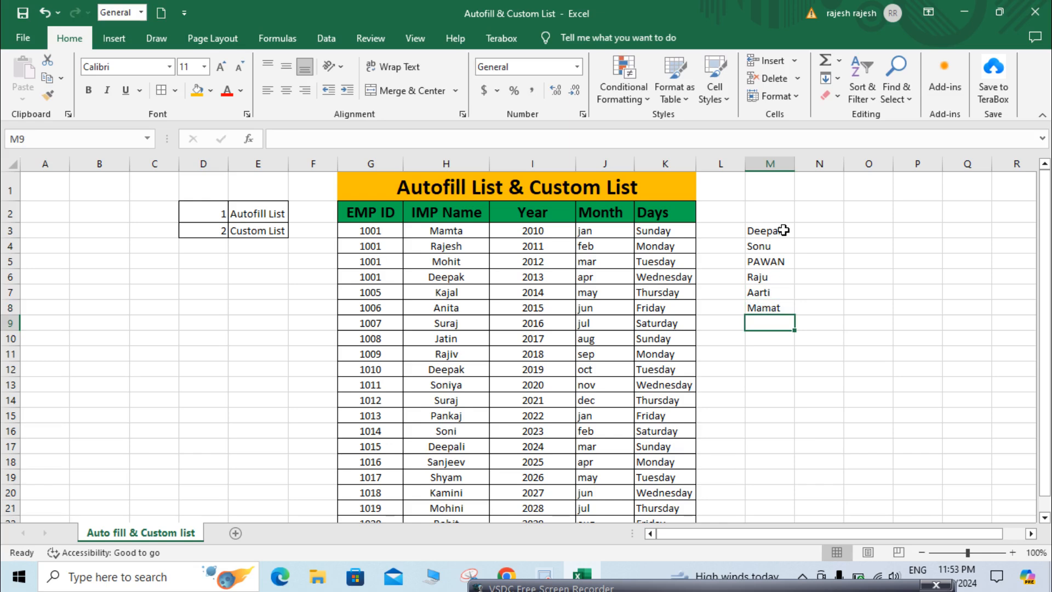
pyautogui.press('Up')
pyautogui.write('Ma')
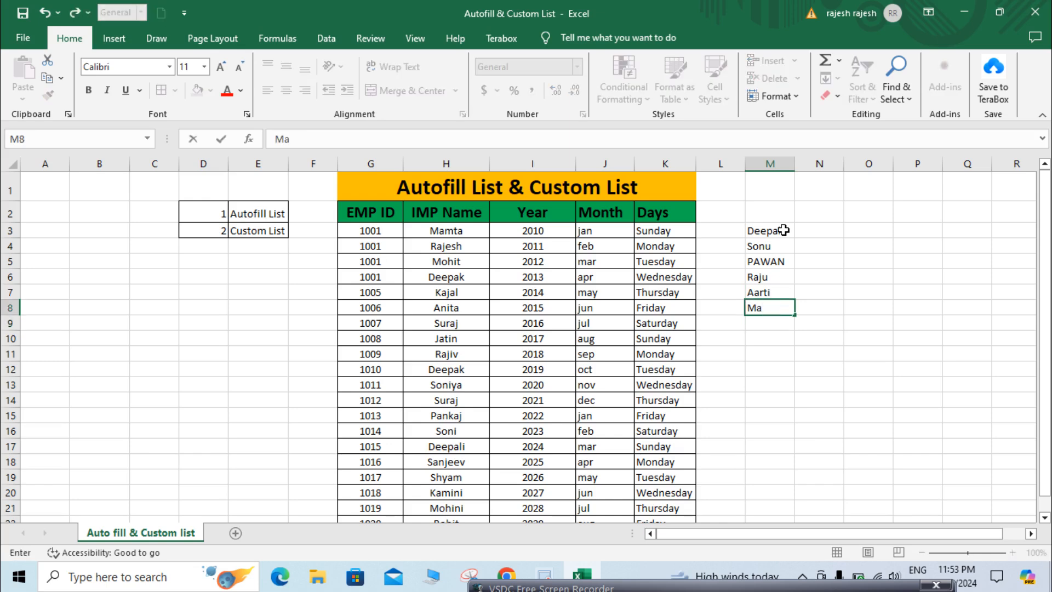
pyautogui.write('mta')
pyautogui.press('Return')
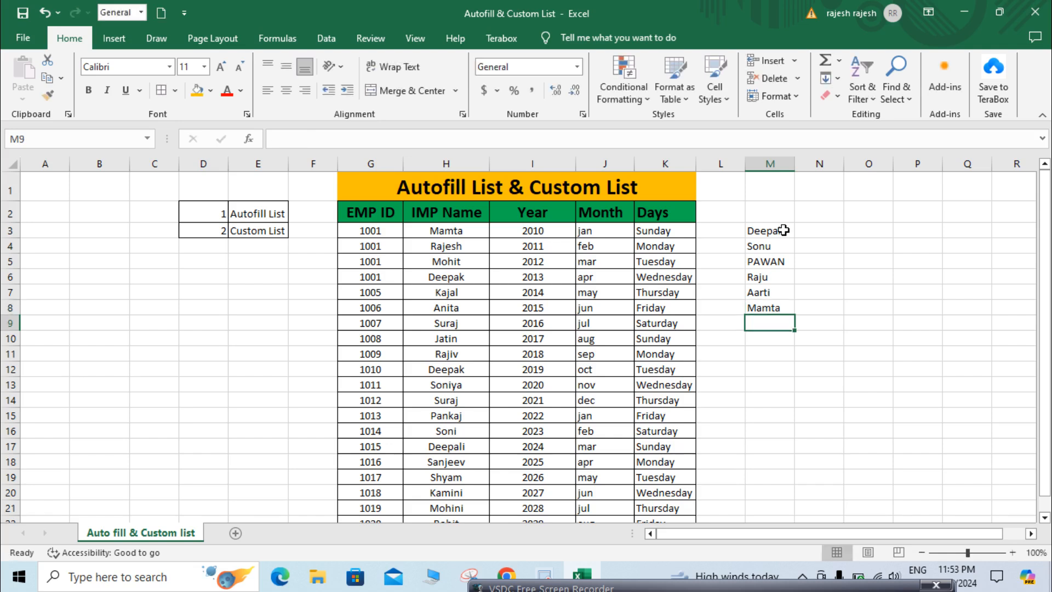
# Enter the seventh employee's name in cell M9 to complete the name list in column M.
pyautogui.write('anja')
pyautogui.press('BackSpace')
pyautogui.press('BackSpace')
pyautogui.press('BackSpace')
pyautogui.press('BackSpace')
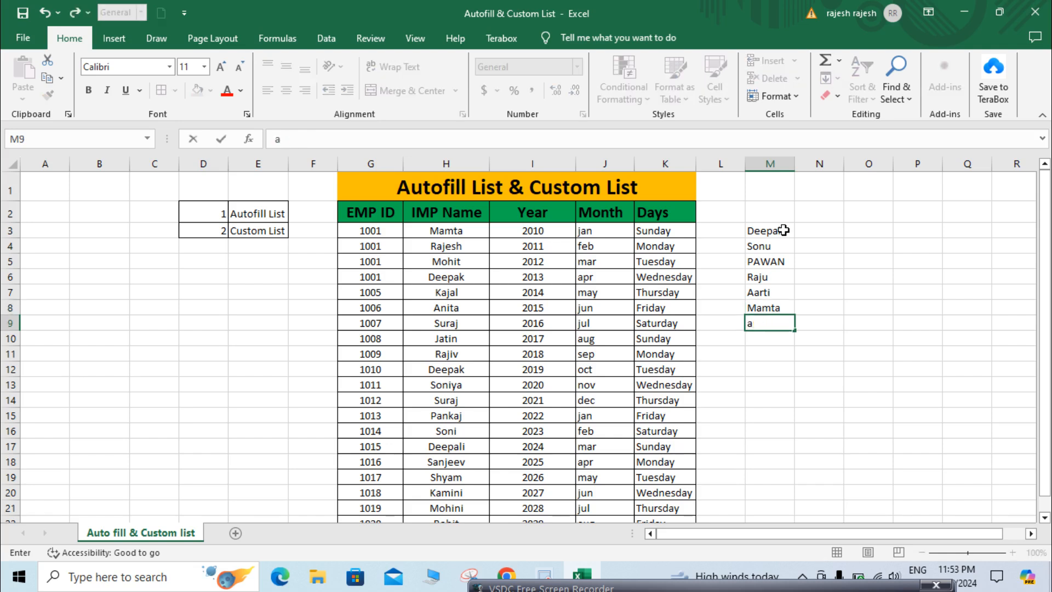
pyautogui.write('ANAJ')
pyautogui.press('BackSpace')
pyautogui.press('BackSpace')
pyautogui.write('NAJAL')
pyautogui.press('BackSpace')
pyautogui.press('BackSpace')
pyautogui.press('BackSpace')
pyautogui.press('BackSpace')
pyautogui.press('BackSpace')
pyautogui.write('N')
pyautogui.press('BackSpace')
pyautogui.write('njali')
pyautogui.press('Return')
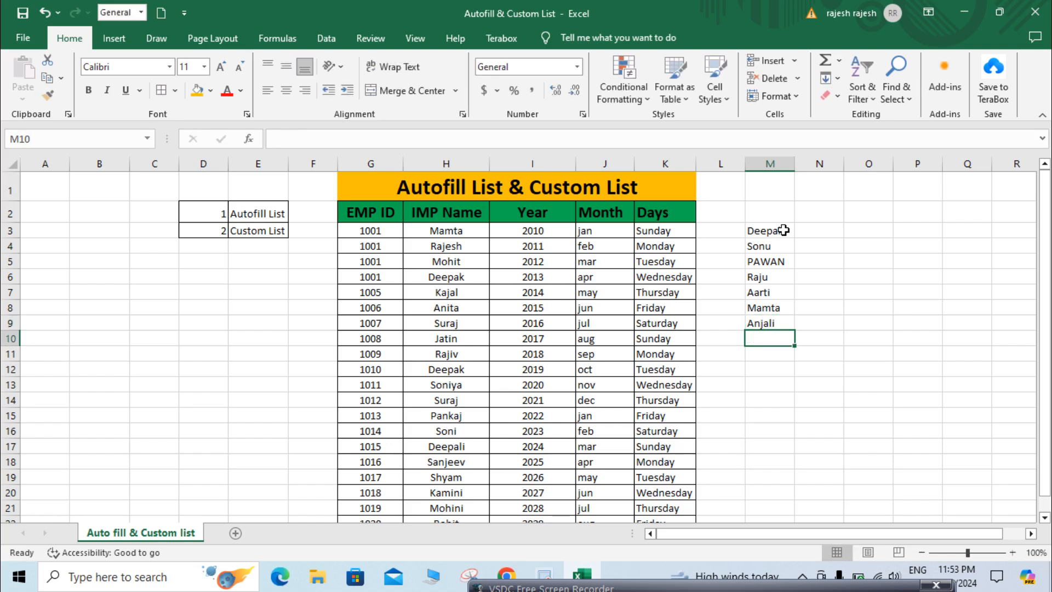
# Open the custom lists editor from the advanced Excel options and place it clear of the names in column M.
pyautogui.click(717, 227)
pyautogui.click(763, 232)
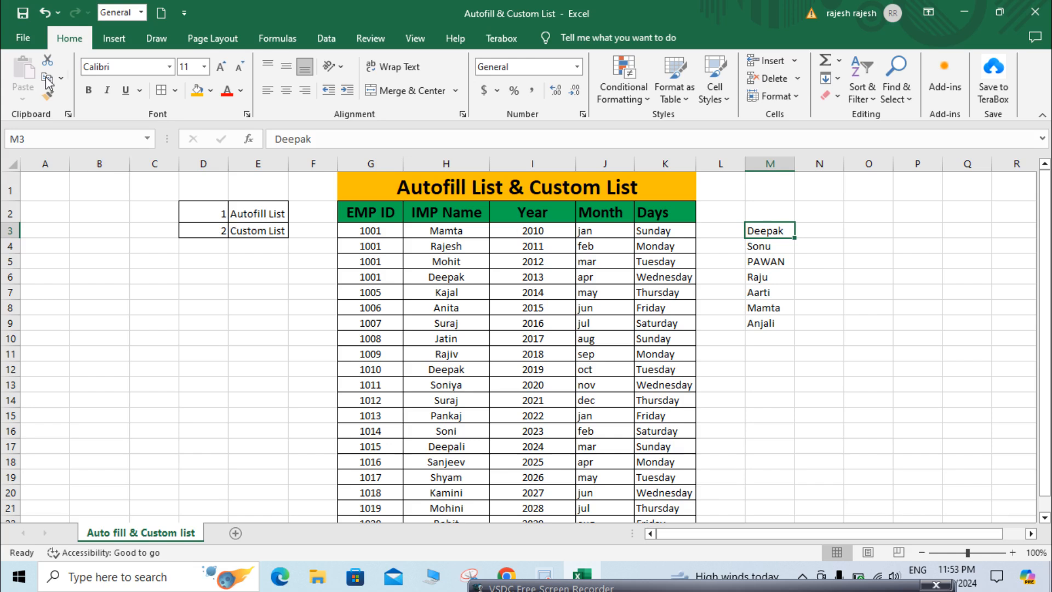
pyautogui.click(25, 35)
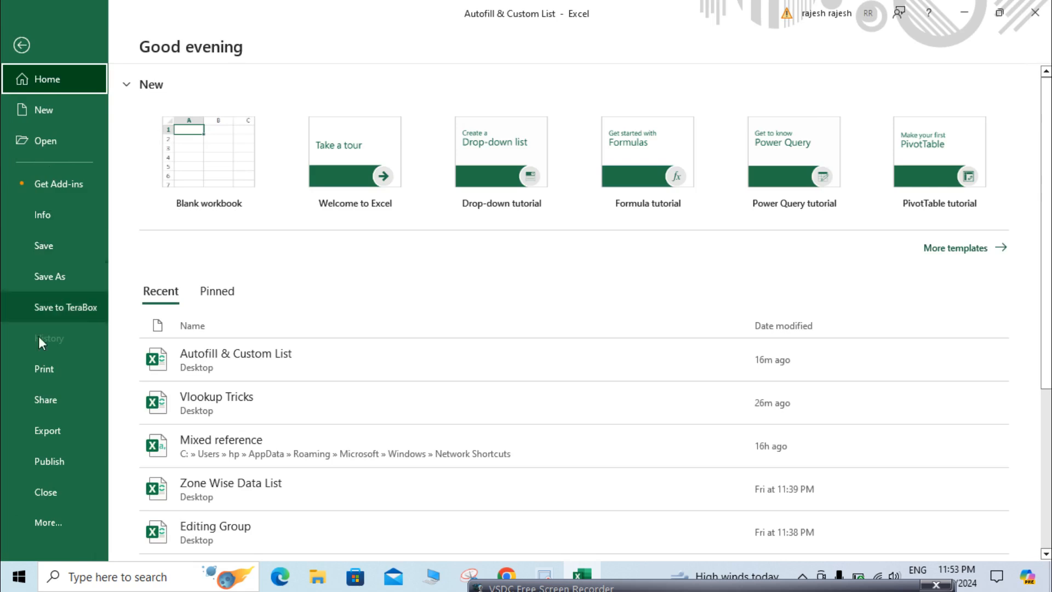
pyautogui.click(63, 524)
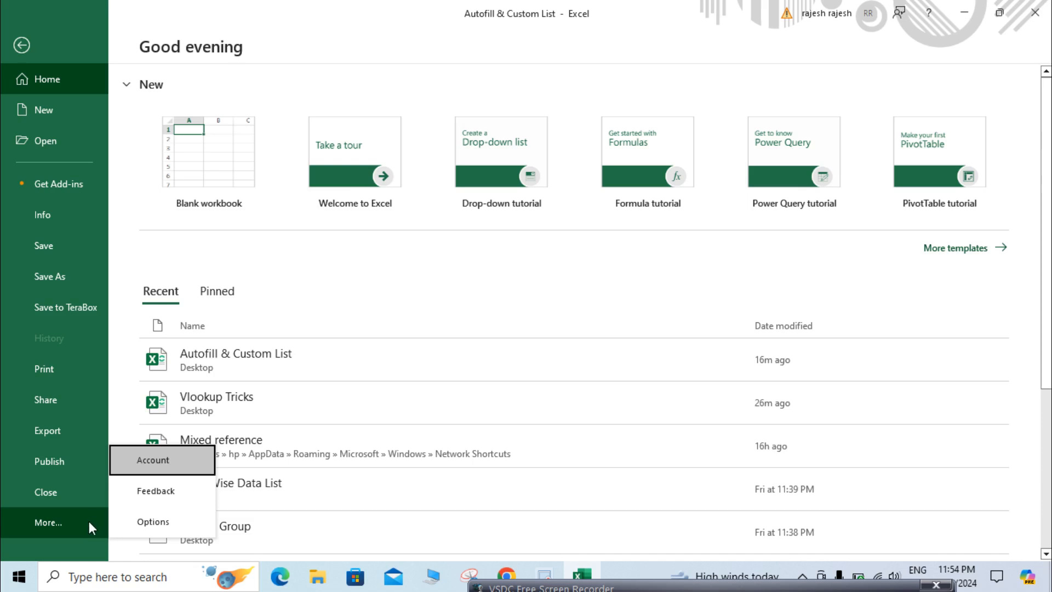
pyautogui.click(158, 526)
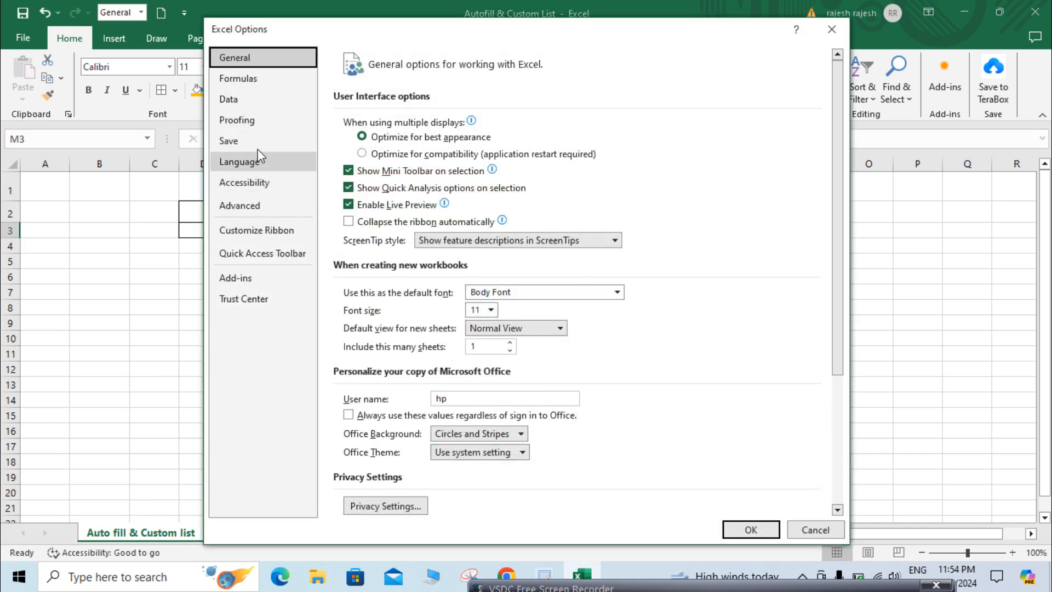
pyautogui.click(254, 208)
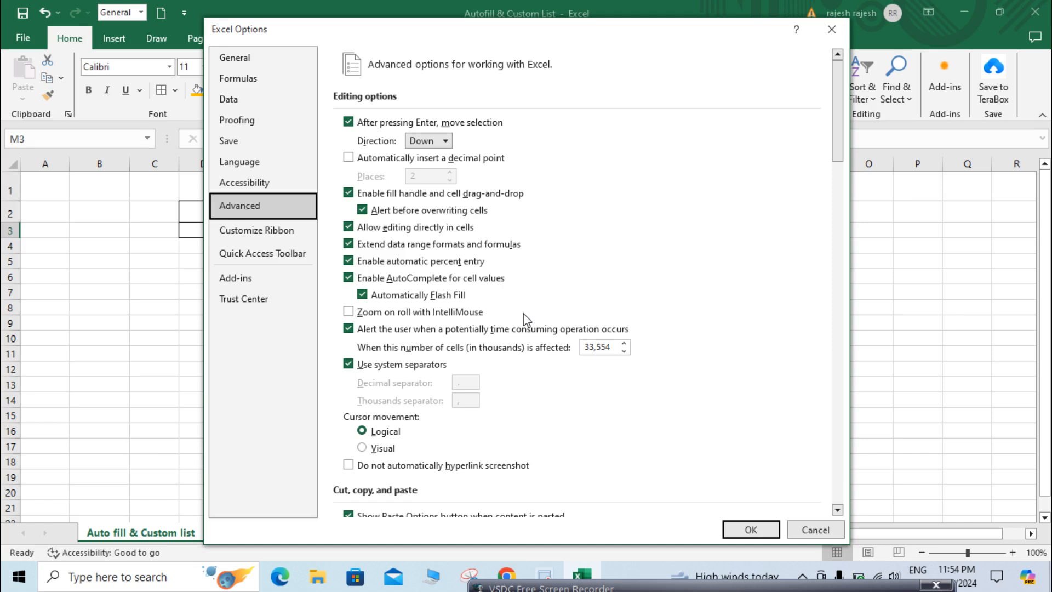
pyautogui.scroll(-20, 633, 321)
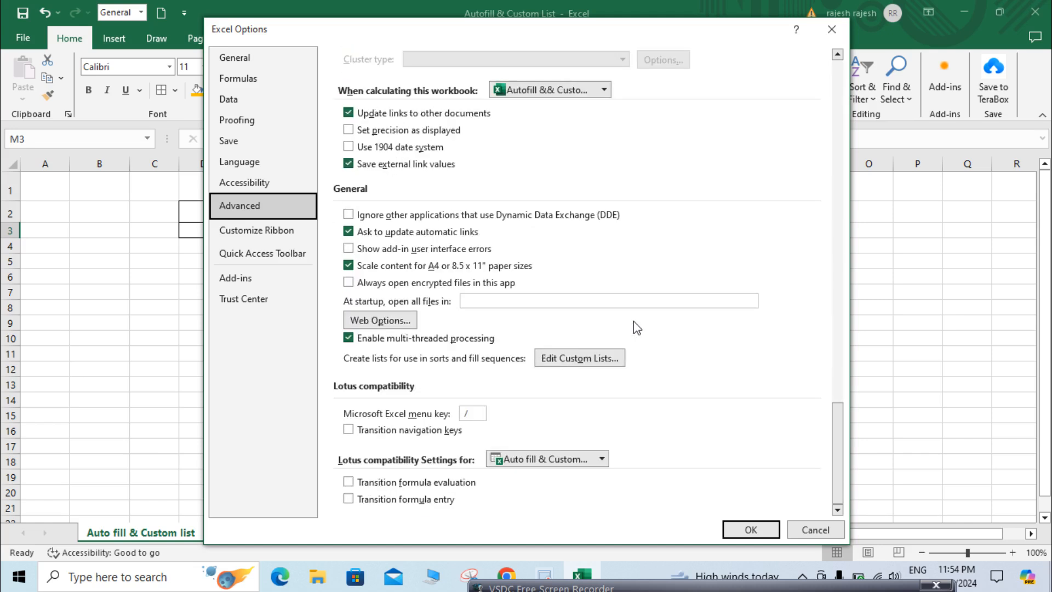
pyautogui.click(586, 359)
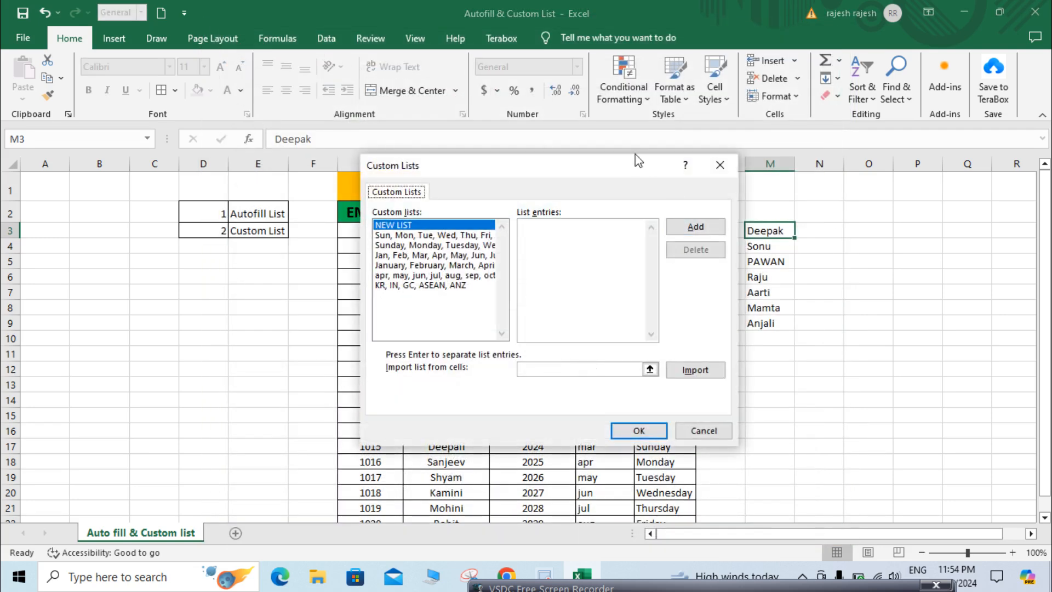
pyautogui.moveTo(604, 172); pyautogui.dragTo(491, 183)
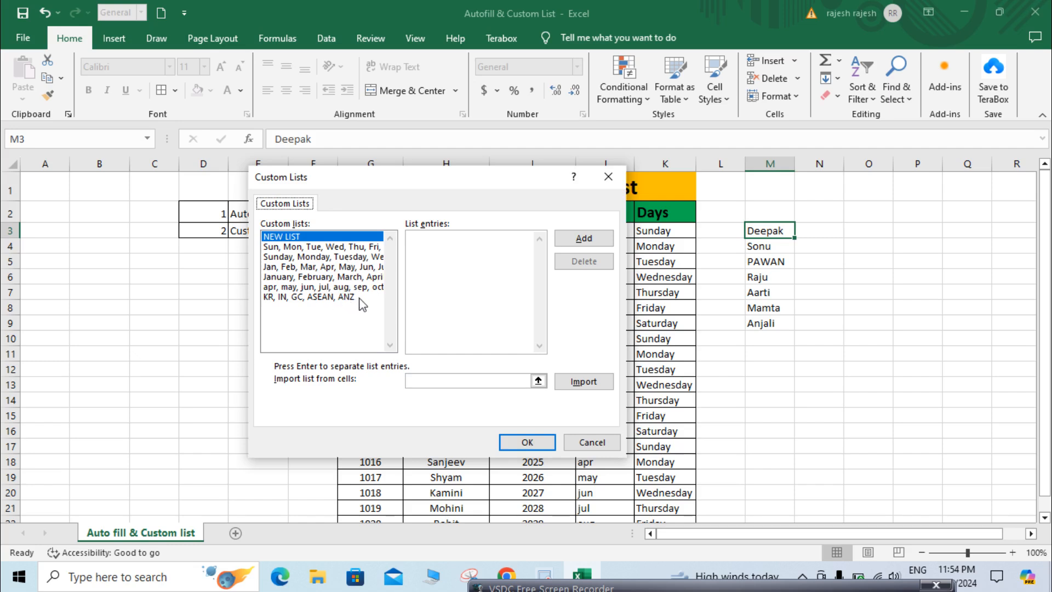
# Set the custom list's import range to the employee names in $M$3:$M$9.
pyautogui.click(539, 382)
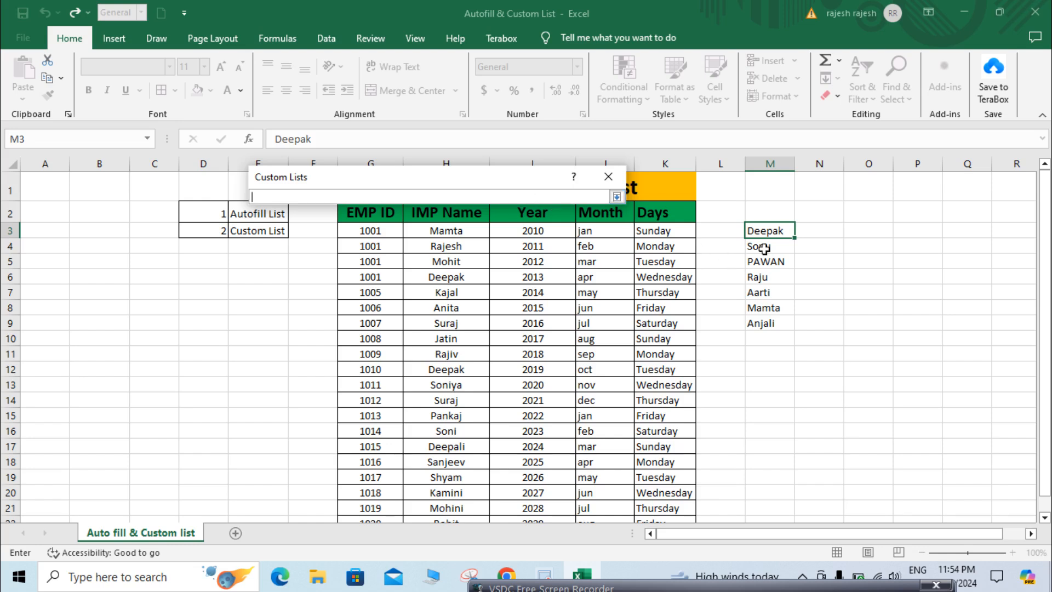
pyautogui.click(778, 229)
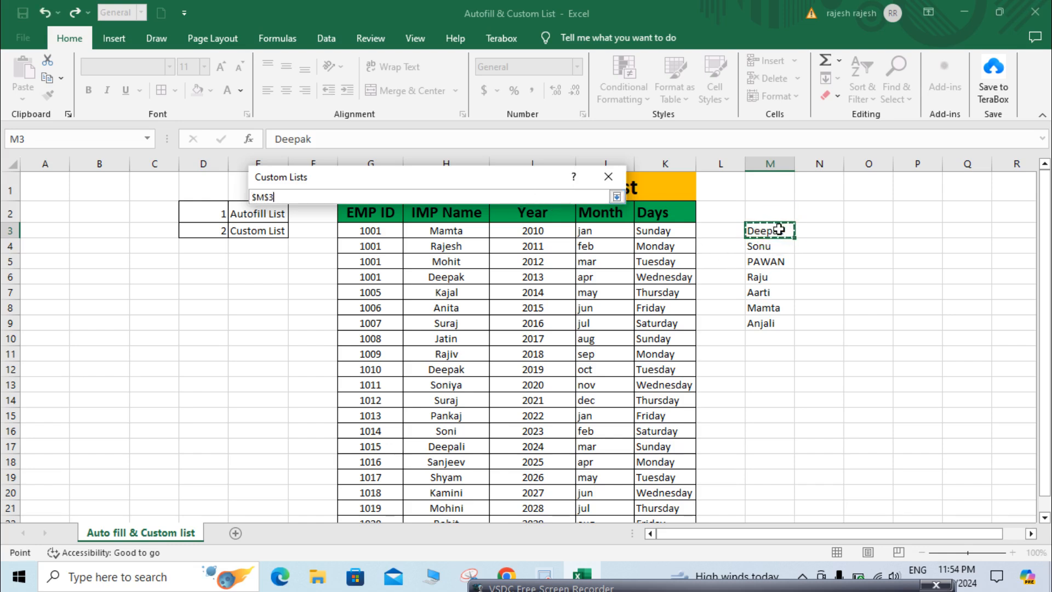
pyautogui.hotkey('shift', 'Down')
pyautogui.hotkey('shift', 'Down')
pyautogui.hotkey('shift', 'Down')
pyautogui.hotkey('shift', 'Down')
pyautogui.hotkey('shift', 'Down')
pyautogui.hotkey('shift', 'Down')
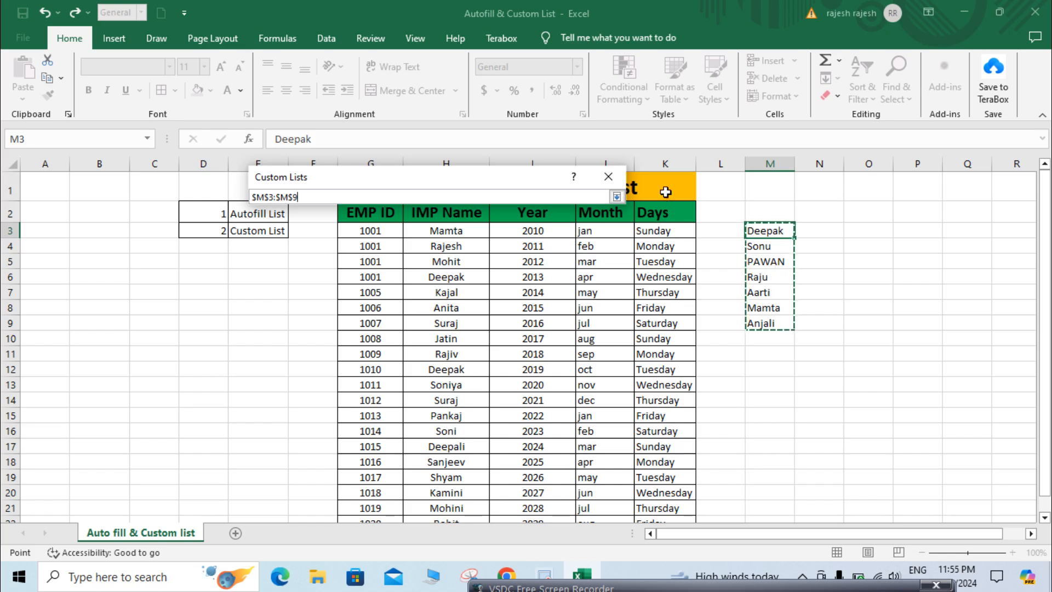
pyautogui.click(617, 196)
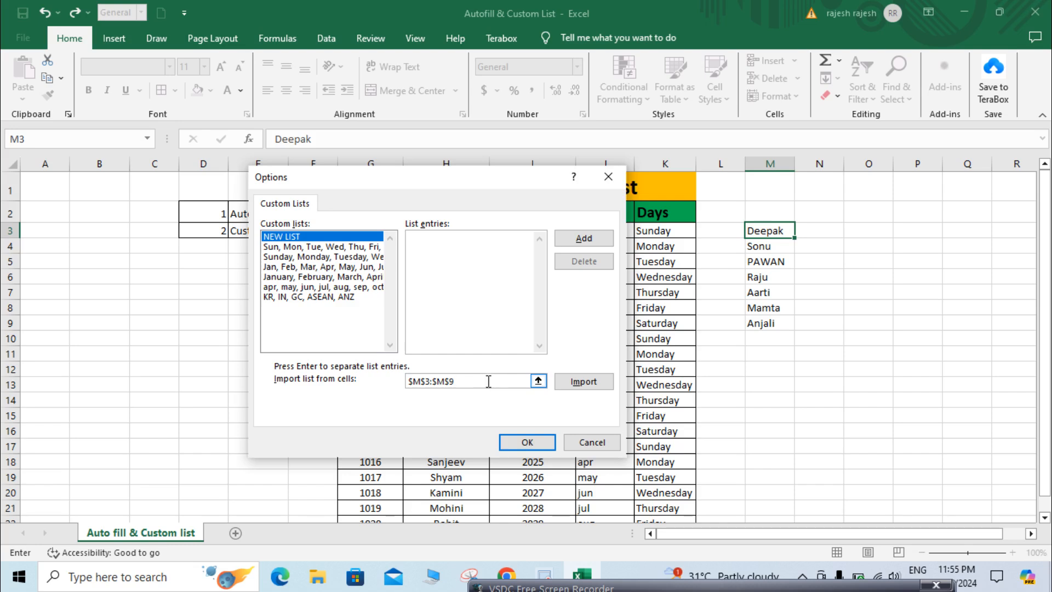
# Import the selected names as a new custom list and apply the Excel options.
pyautogui.click(594, 386)
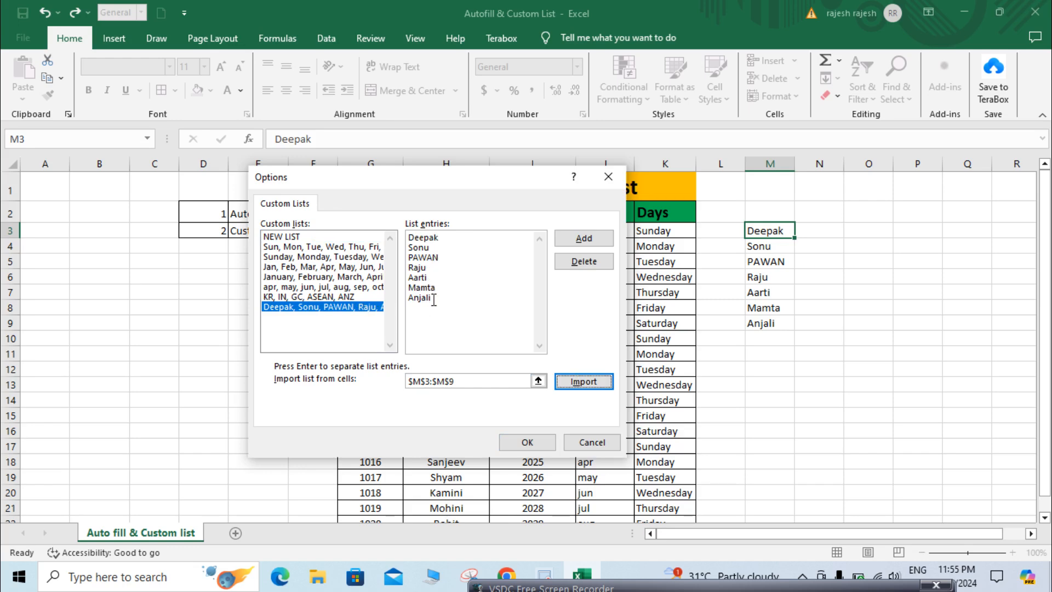
pyautogui.click(527, 443)
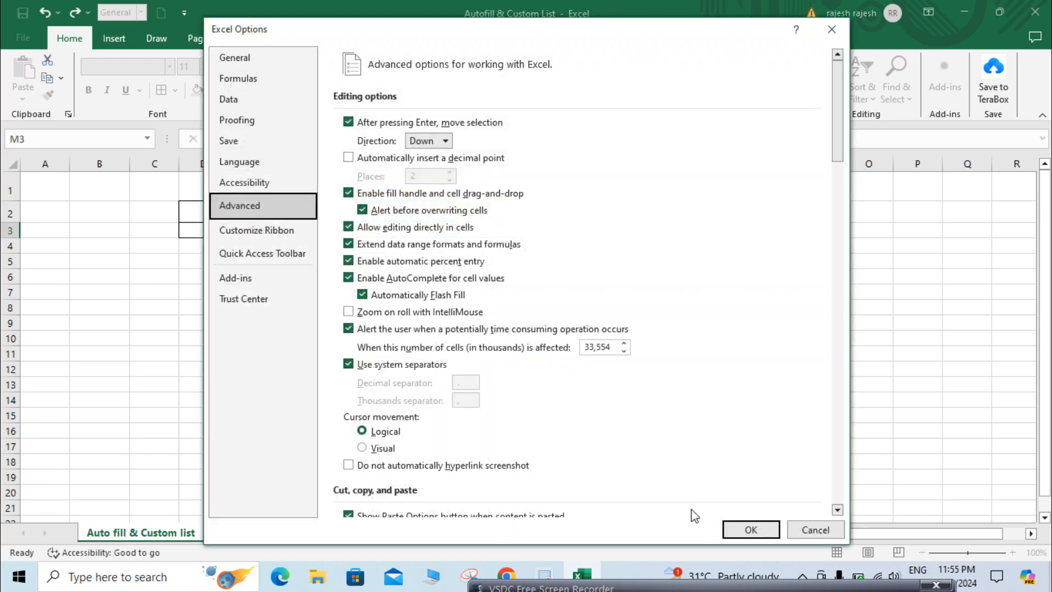
pyautogui.click(753, 530)
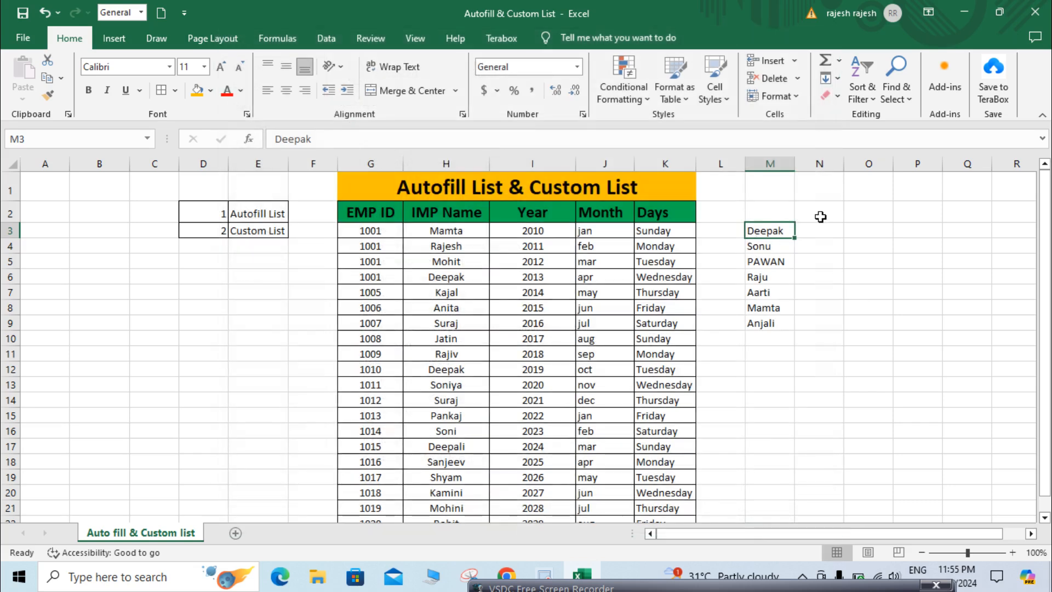
# Enter the first two names of the custom list in cells O3 and O4.
pyautogui.click(839, 231)
pyautogui.click(872, 225)
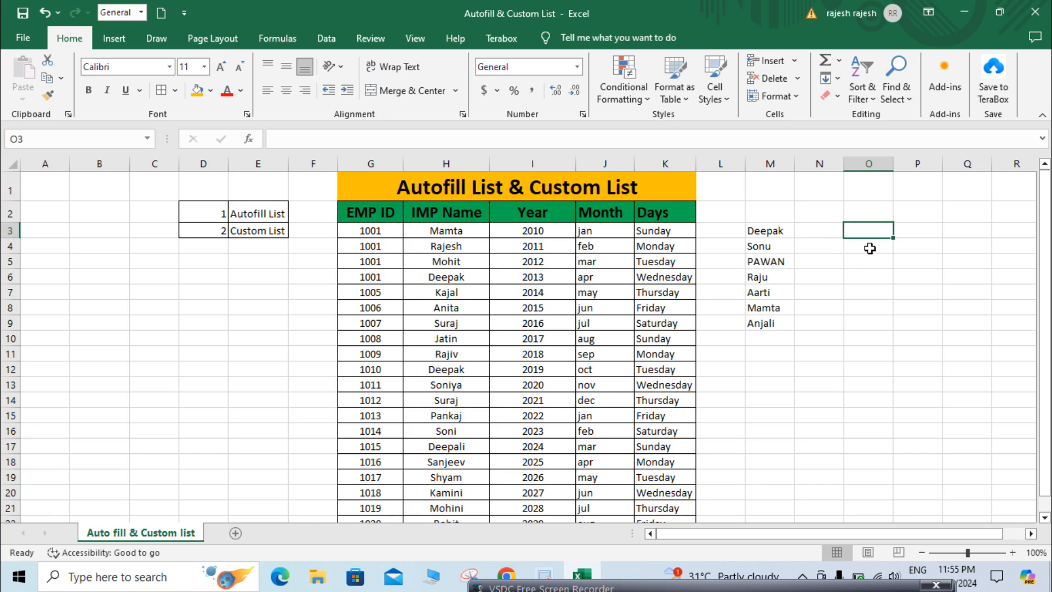
pyautogui.write('Deeap')
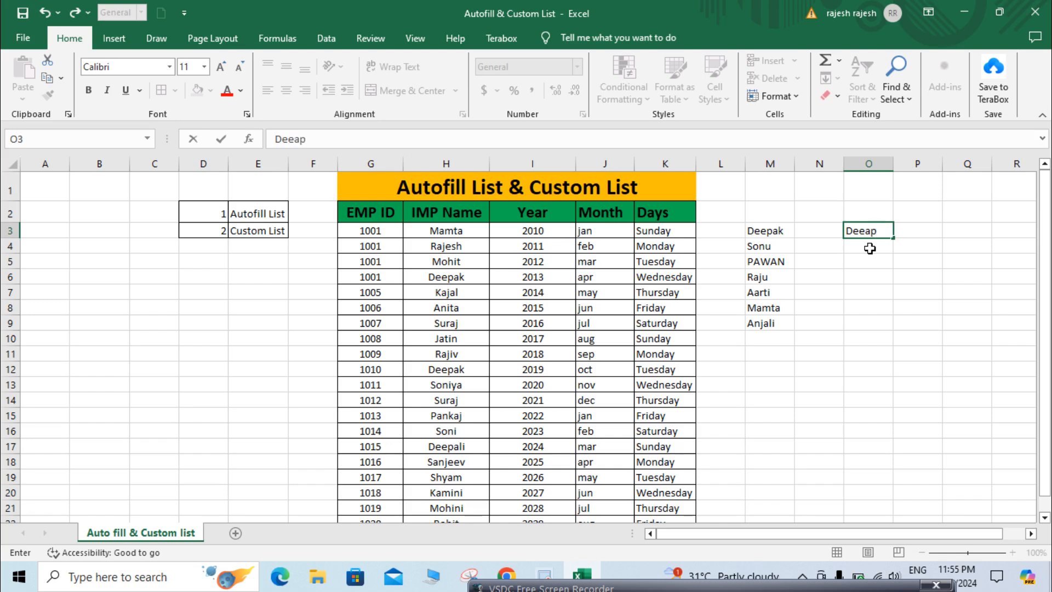
pyautogui.press('BackSpace')
pyautogui.press('BackSpace')
pyautogui.write('pak')
pyautogui.press('Return')
pyautogui.write('S')
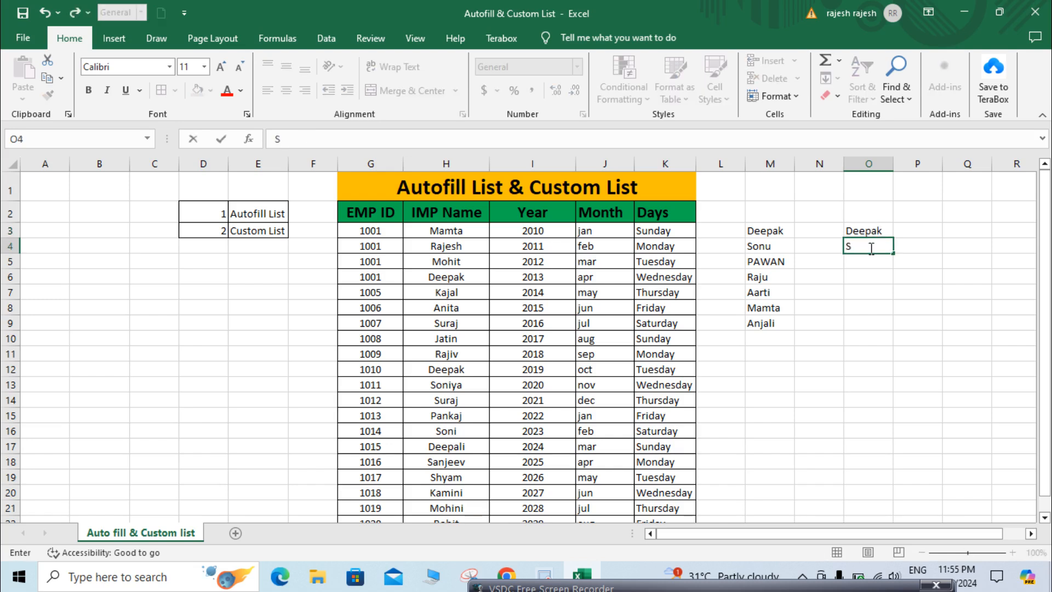
pyautogui.write('ony')
pyautogui.press('BackSpace')
pyautogui.write('u')
pyautogui.press('Return')
# Autofill the custom name series from the starting names in column O down to O9, and show the fill options.
pyautogui.click(880, 233)
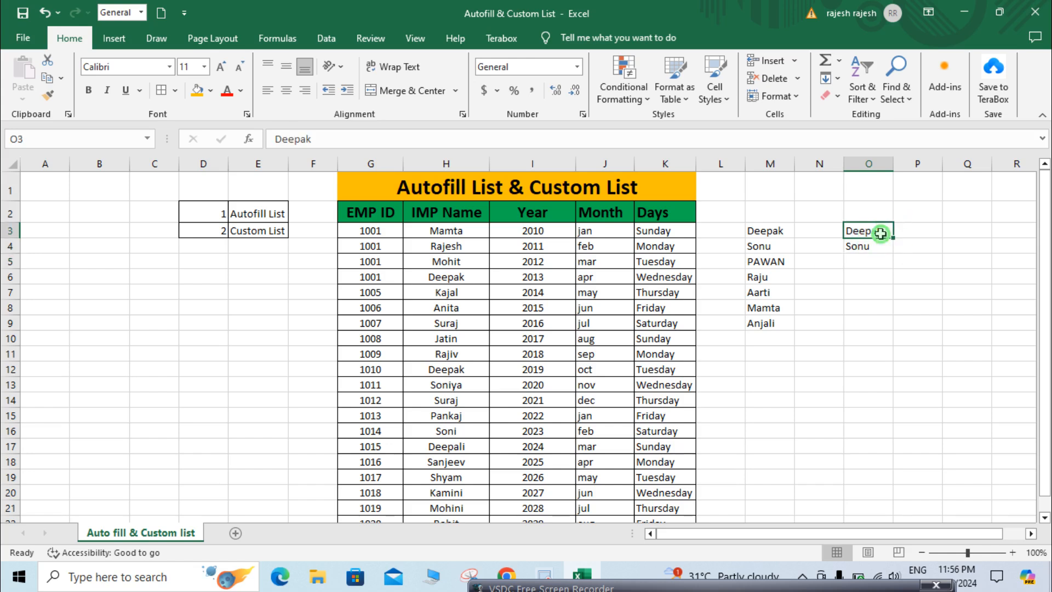
pyautogui.moveTo(880, 233); pyautogui.dragTo(897, 328)
pyautogui.click(904, 340)
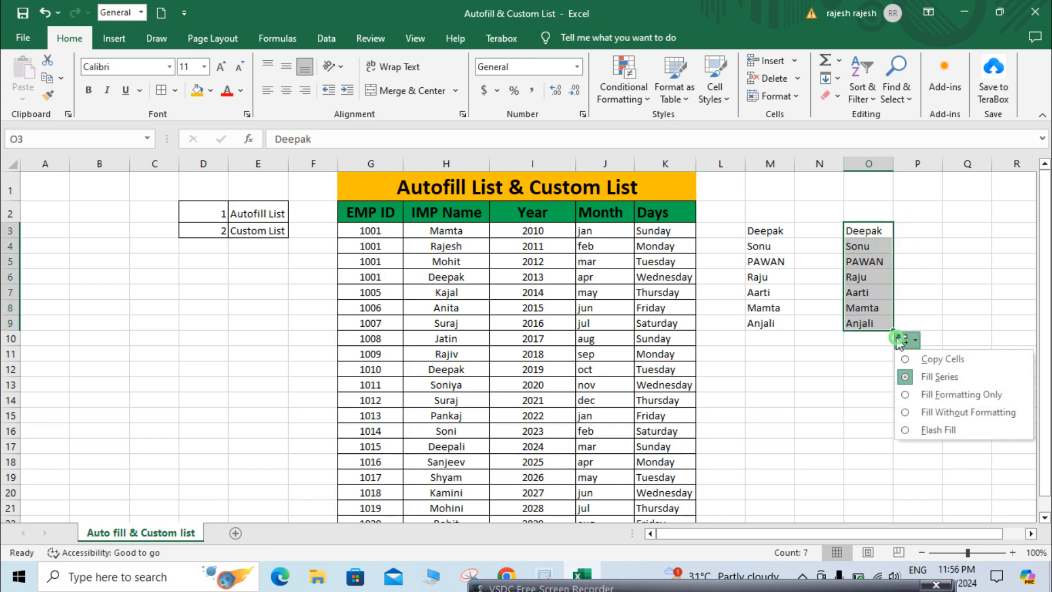
# Enter two first names that are not in the custom list in cells P3 and P4.
pyautogui.click(866, 313)
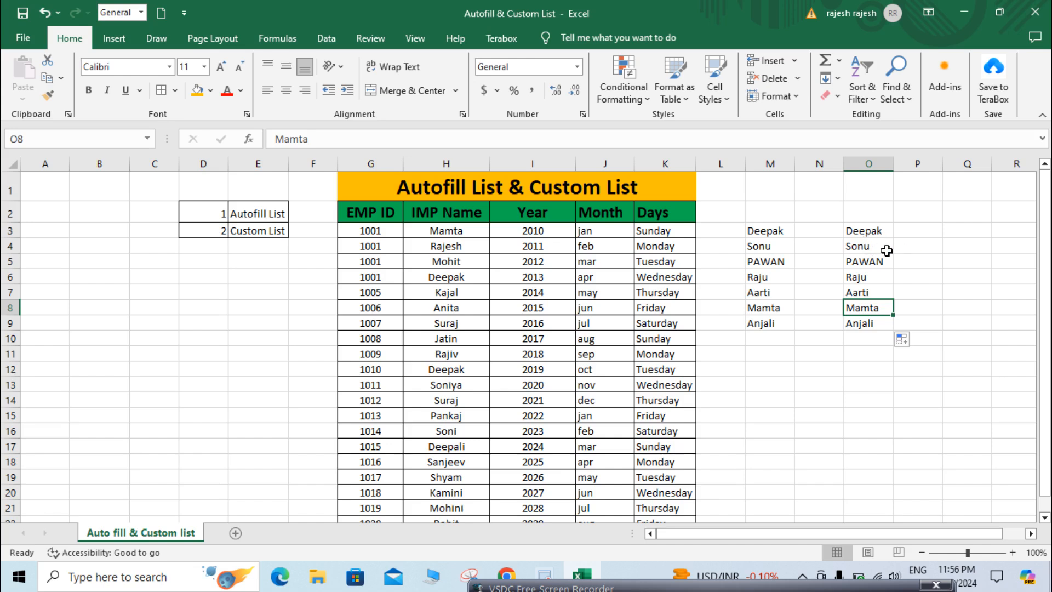
pyautogui.click(928, 230)
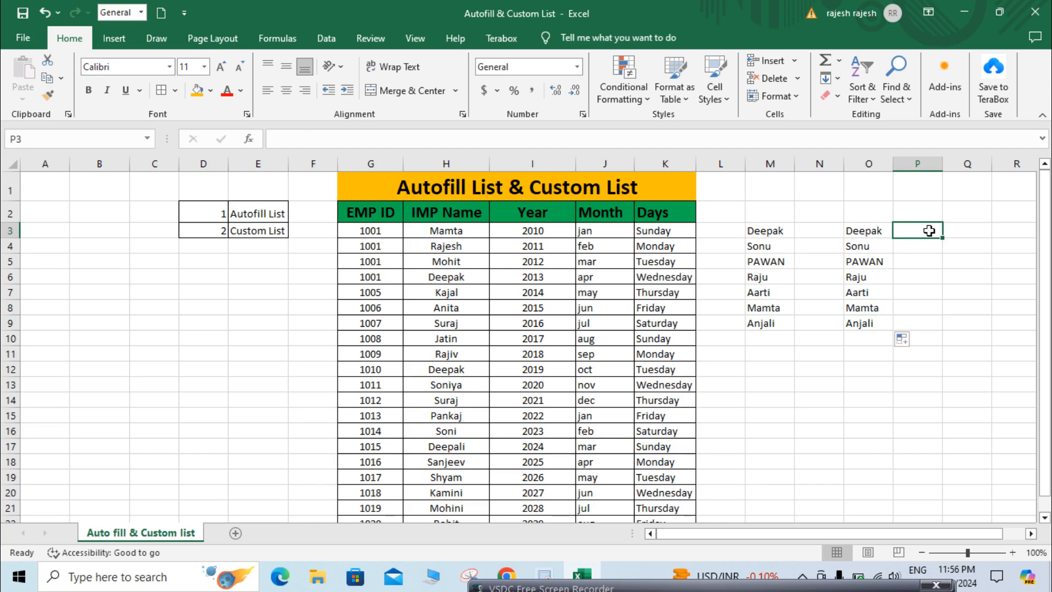
pyautogui.write('mon')
pyautogui.press('BackSpace')
pyautogui.press('BackSpace')
pyautogui.press('BackSpace')
pyautogui.write('M')
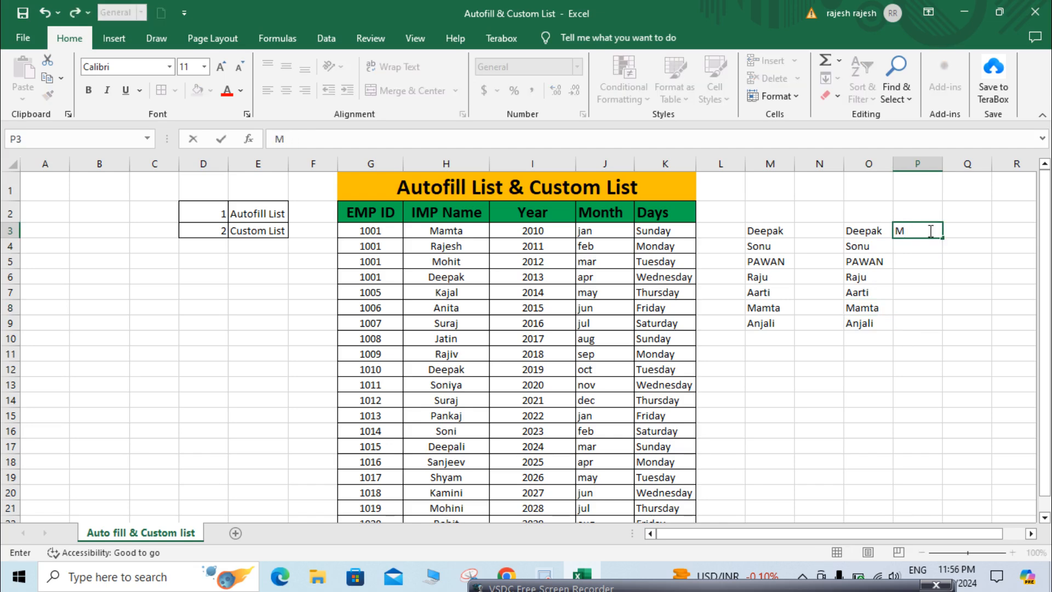
pyautogui.write('ond')
pyautogui.press('BackSpace')
pyautogui.press('BackSpace')
pyautogui.press('BackSpace')
pyautogui.write('ohit')
pyautogui.press('Return')
pyautogui.write('Rajeev')
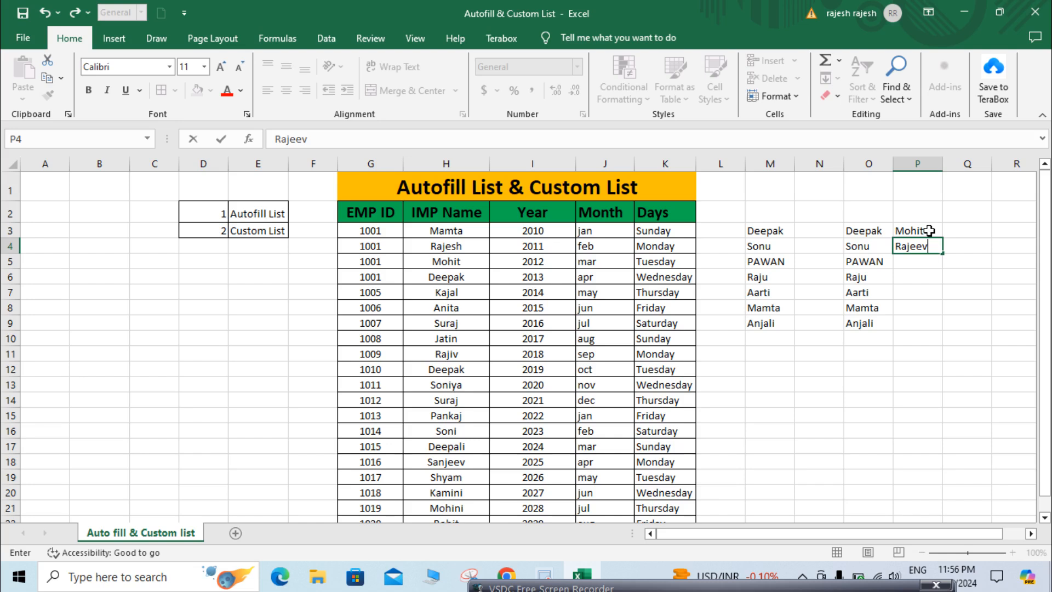
pyautogui.press('Return')
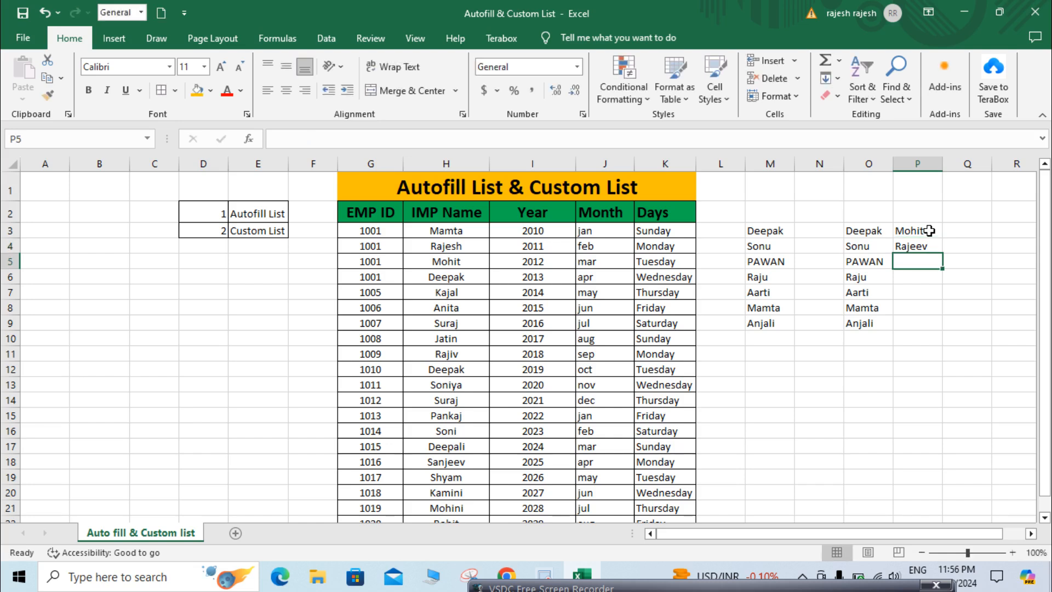
# Autofill the two names in P3:P4 down column P to P12, and check the available fill options.
pyautogui.click(930, 230)
pyautogui.moveTo(930, 230); pyautogui.dragTo(947, 387)
pyautogui.click(951, 386)
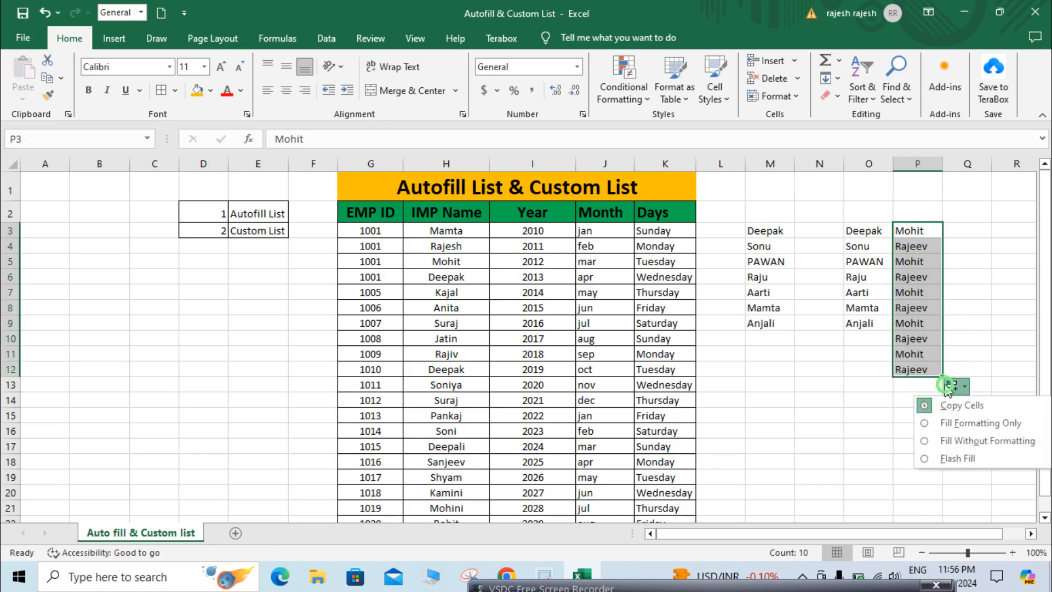
pyautogui.click(932, 350)
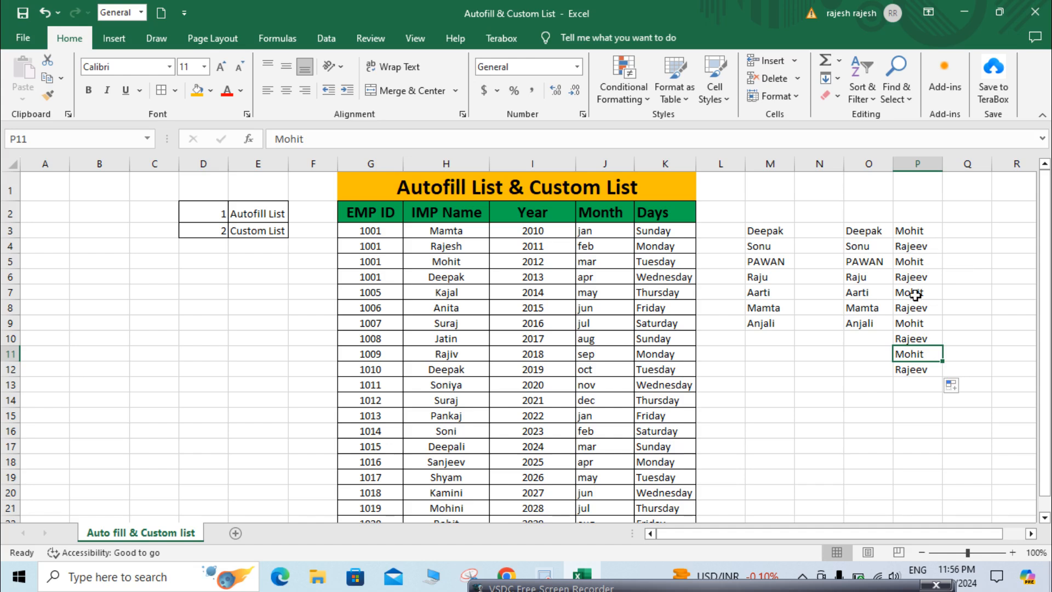
pyautogui.click(926, 242)
pyautogui.click(924, 233)
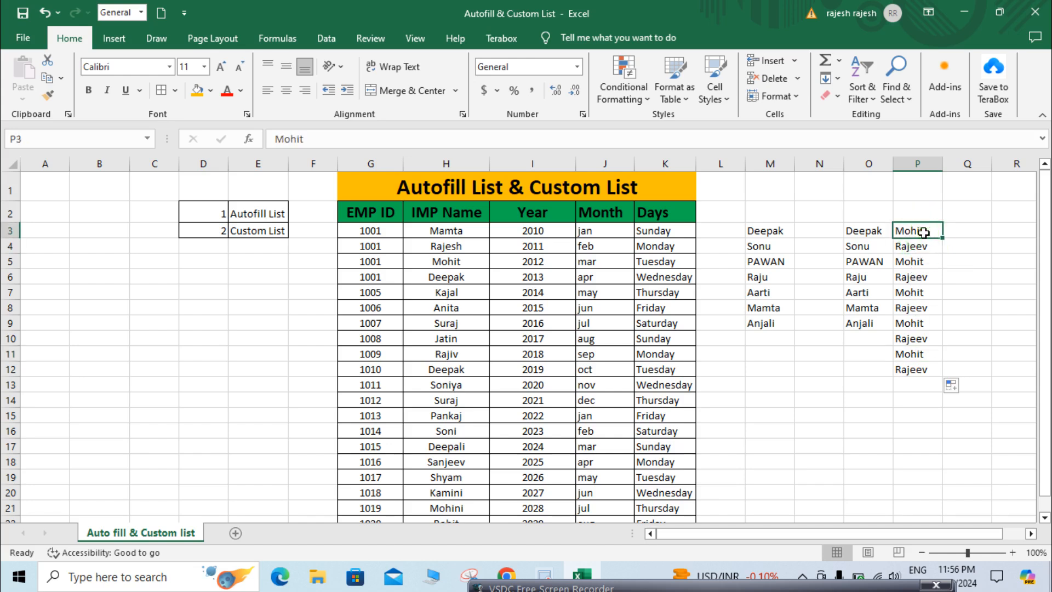
pyautogui.click(925, 245)
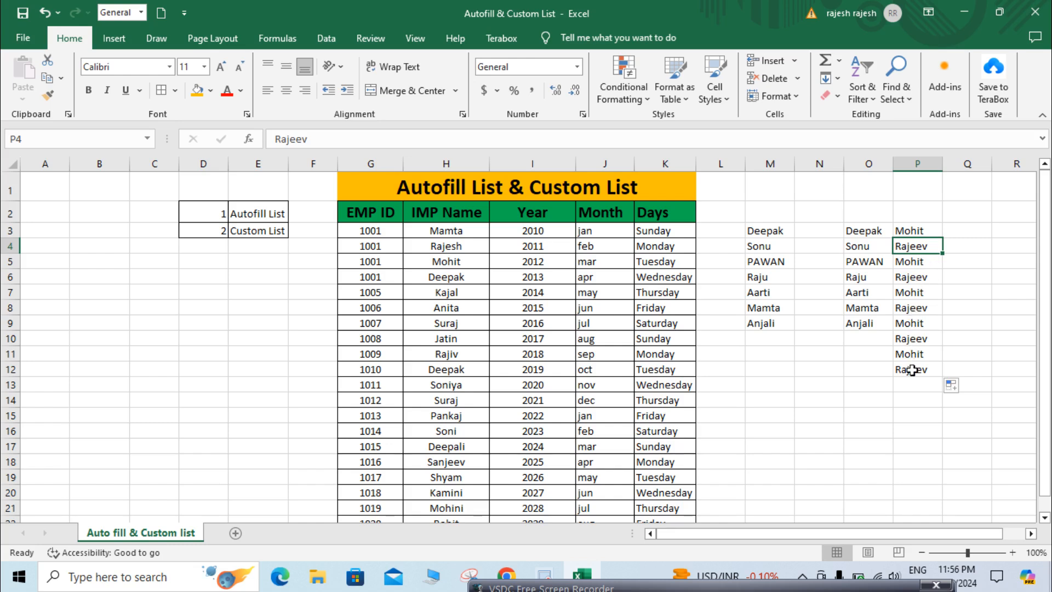
pyautogui.click(870, 233)
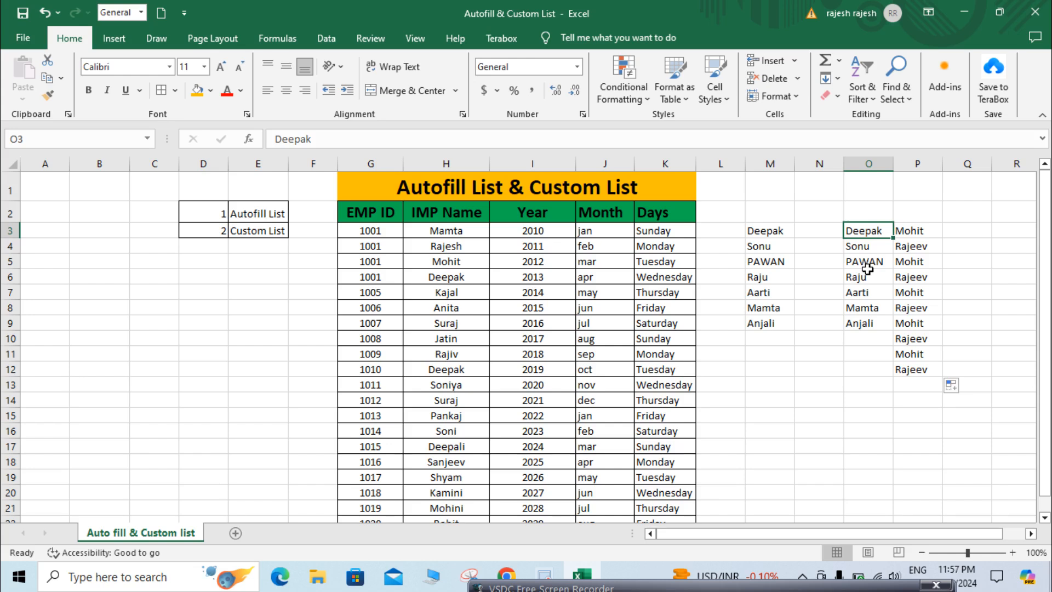